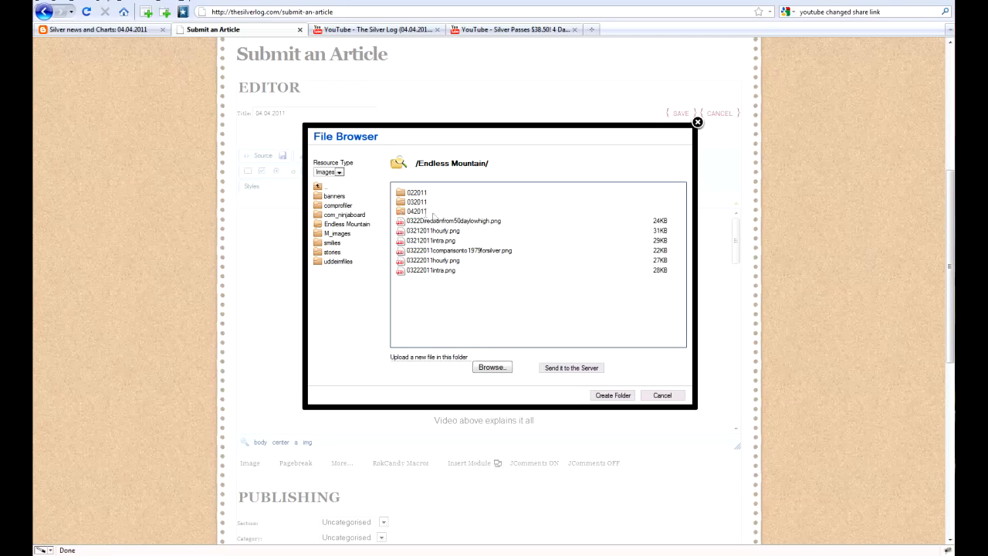
- Create a new folder named 04042011 inside the server's Endless Mountain/042011 image folder
click(399, 212)
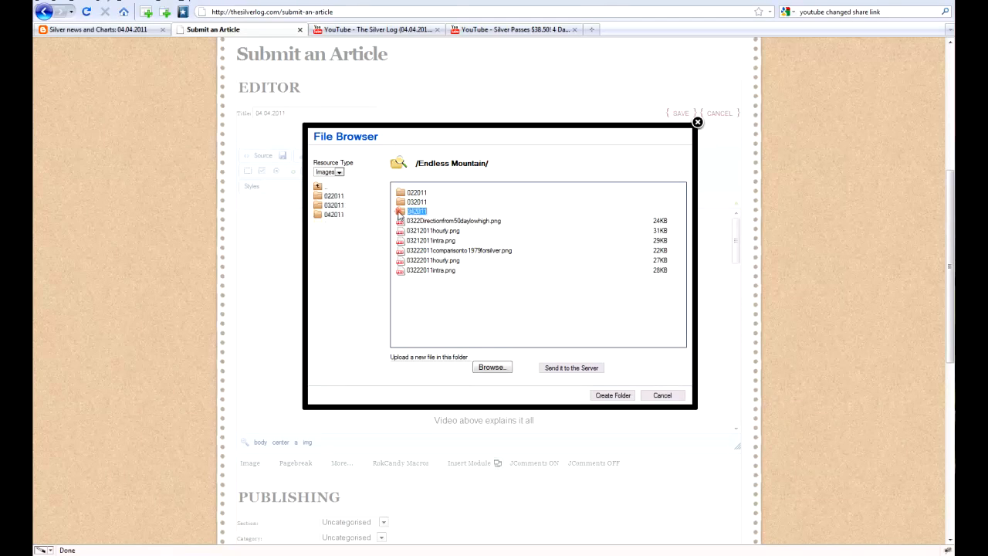
double_click(399, 211)
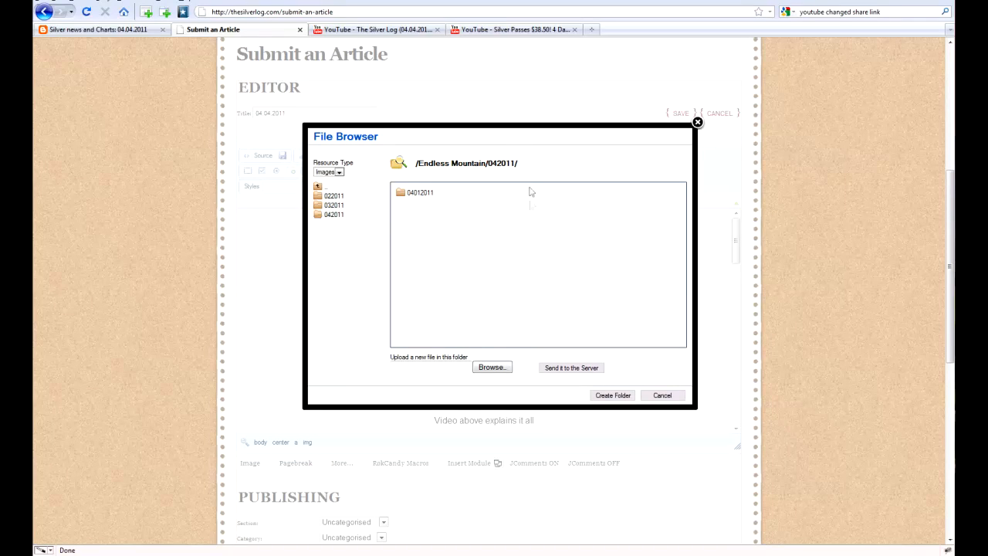
drag(529, 164, 415, 168)
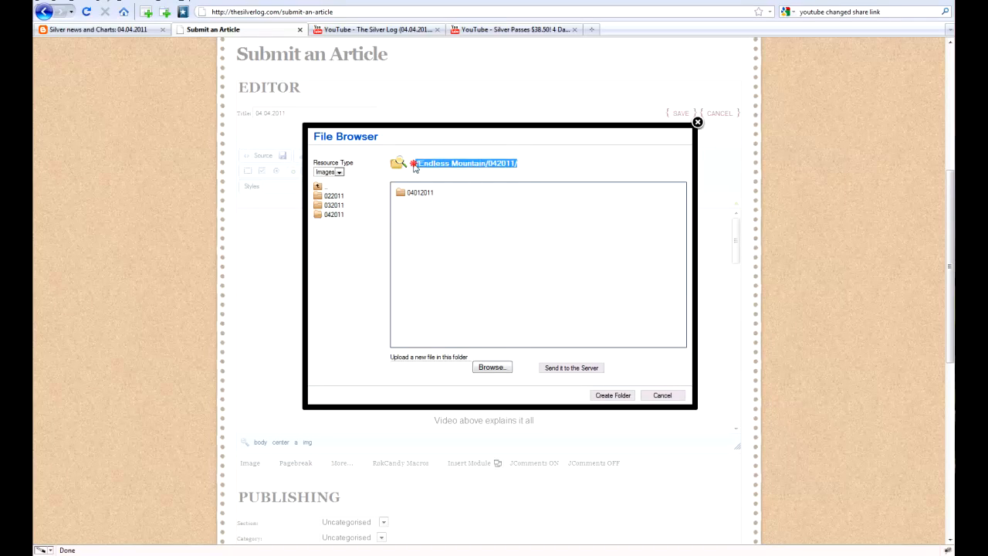
click(455, 277)
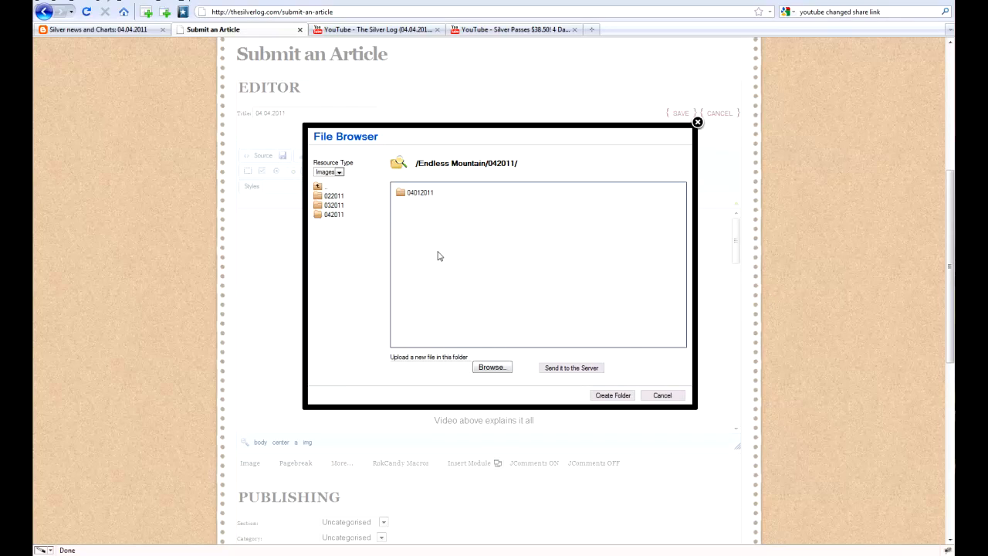
click(611, 395)
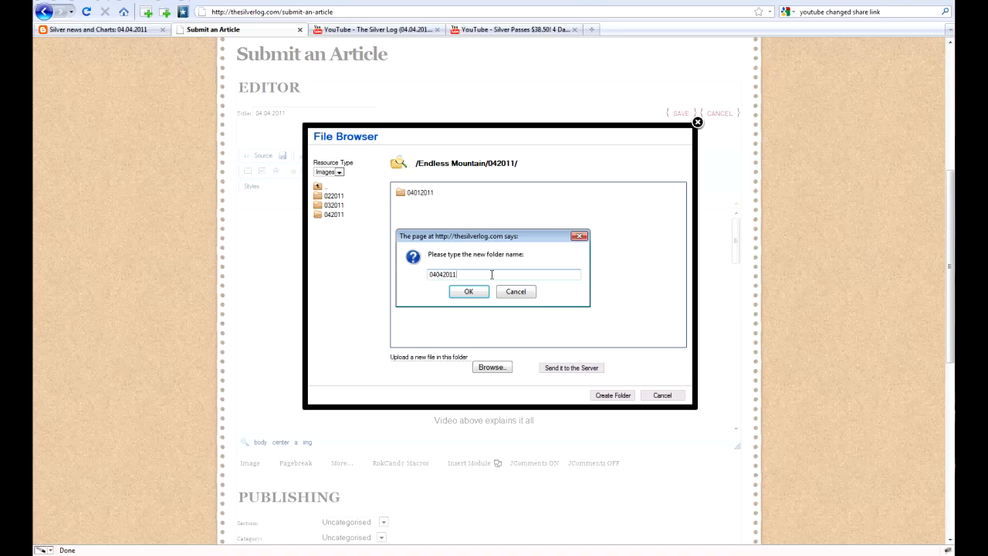
click(470, 292)
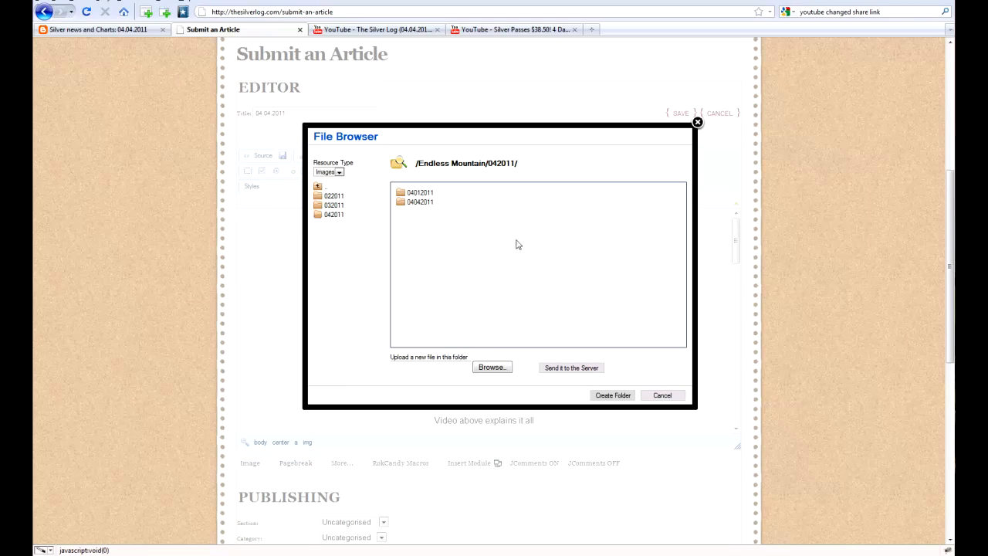
- Upload 0404-gold-silver-ratios.png into the new 04042011 folder on the server
double_click(399, 203)
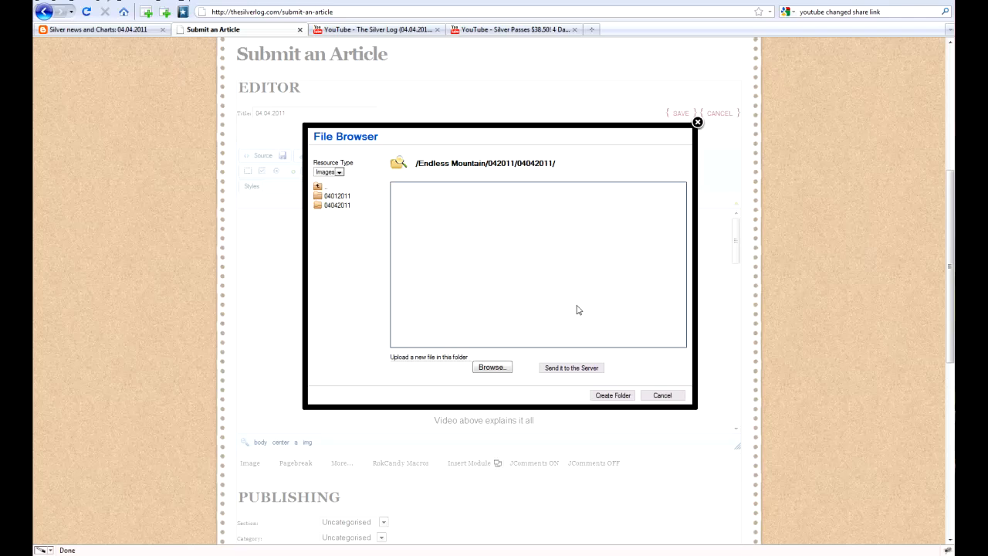
click(494, 369)
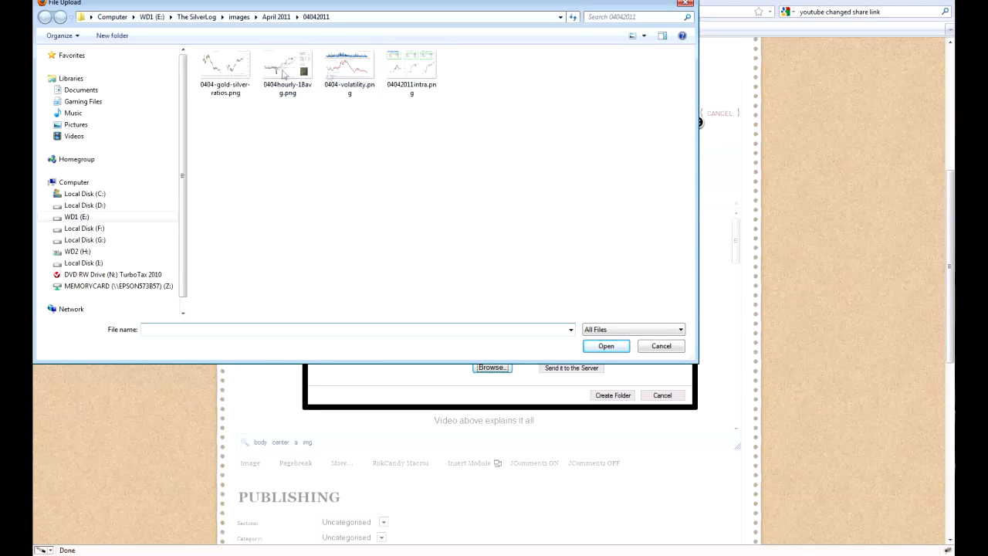
click(412, 70)
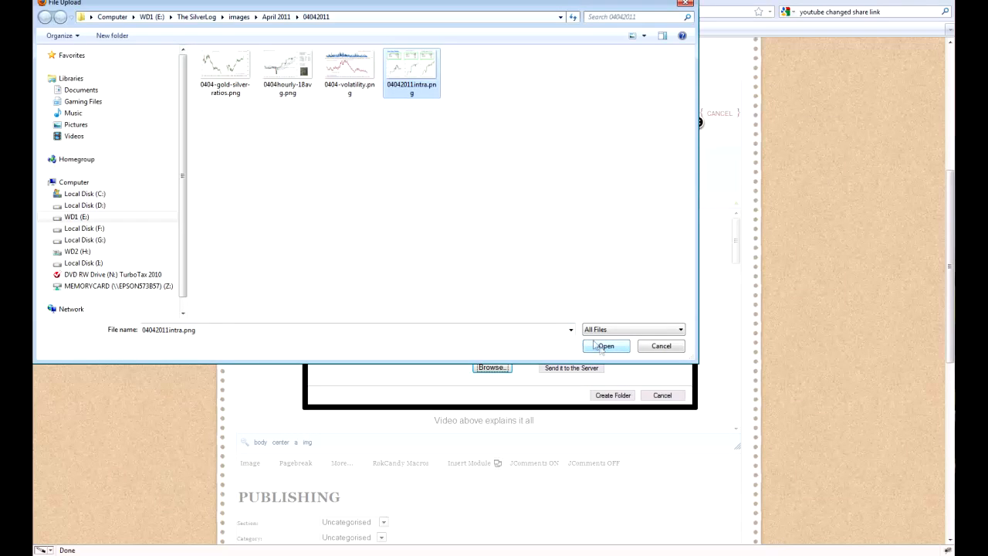
click(226, 86)
click(606, 346)
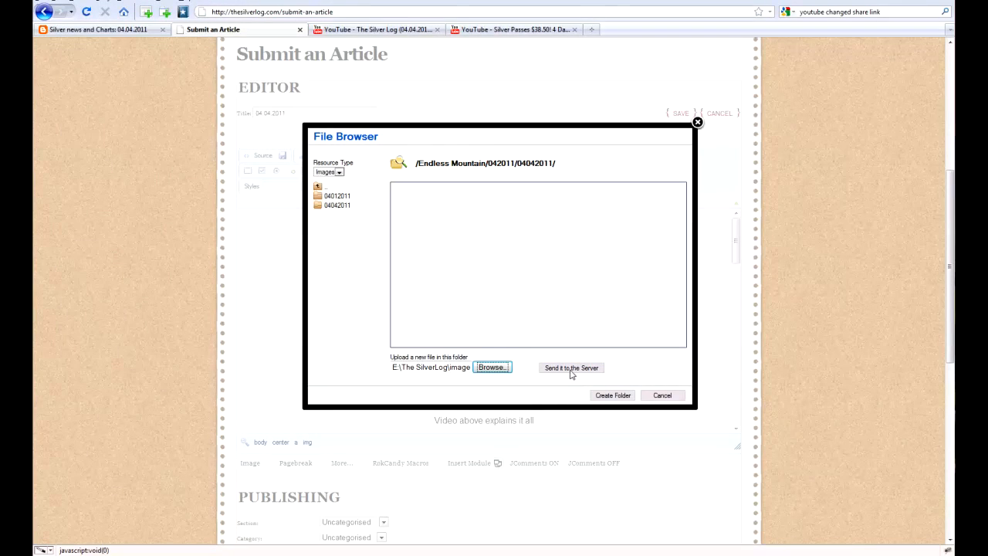
click(571, 368)
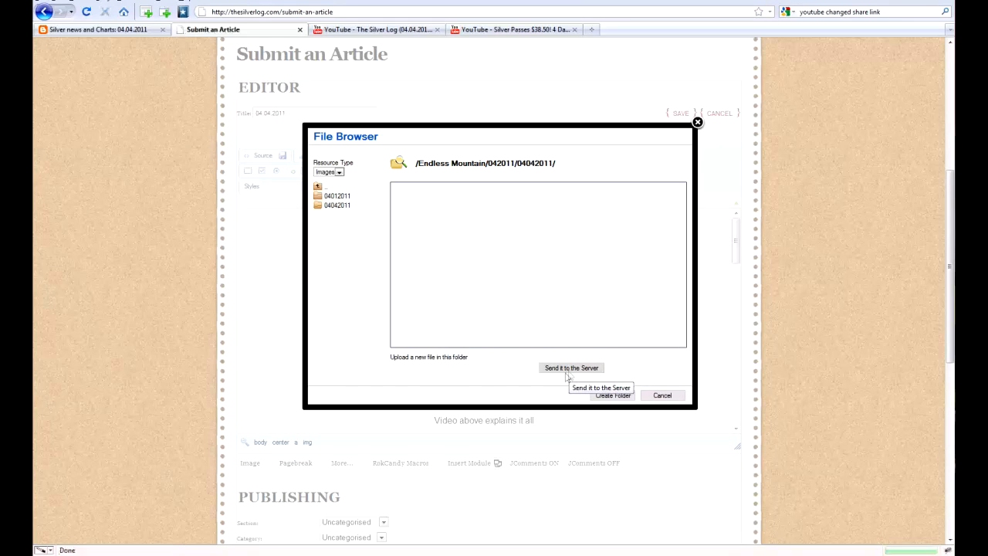
mouse_move(402, 198)
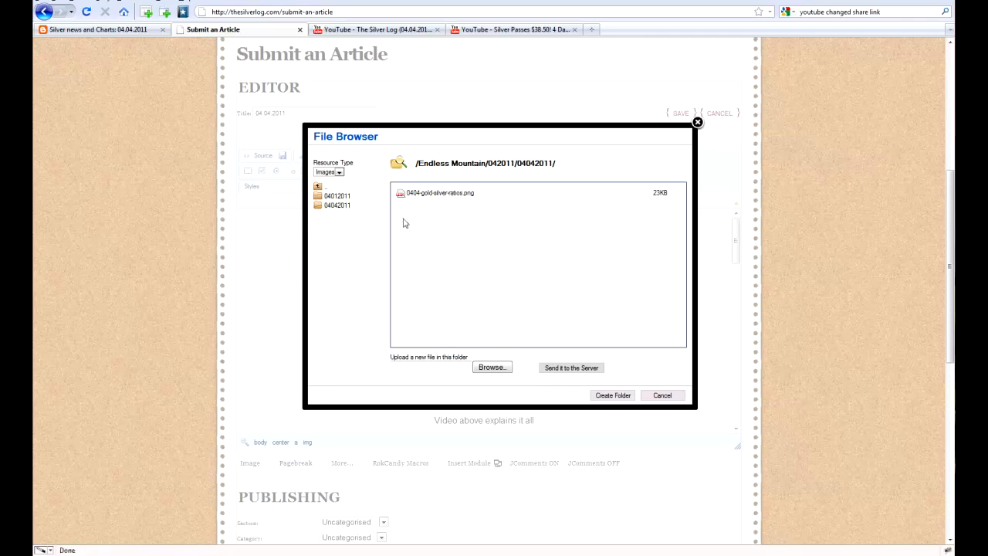
- Upload 0404hourly-18avg.png to the same 04042011 server folder
click(482, 367)
click(287, 67)
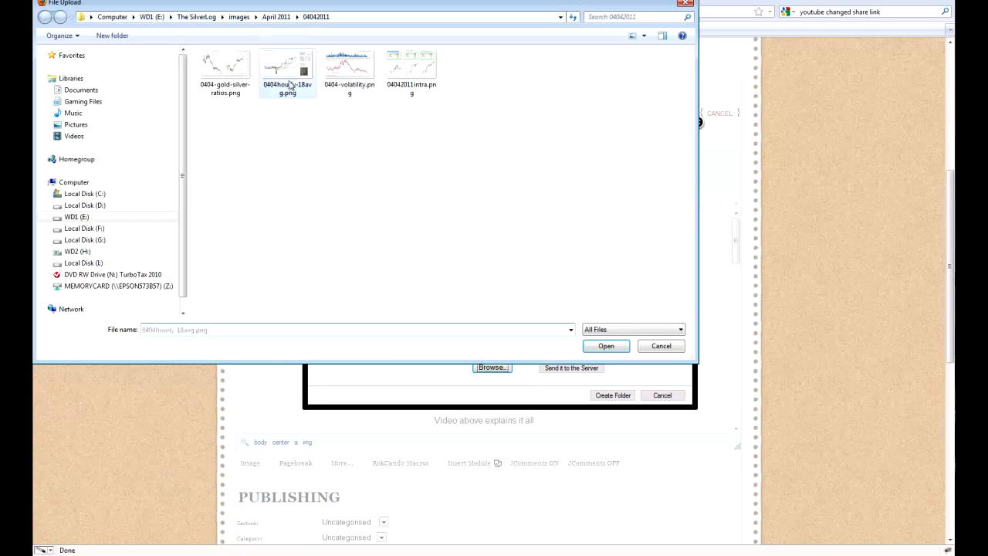
click(606, 346)
click(562, 368)
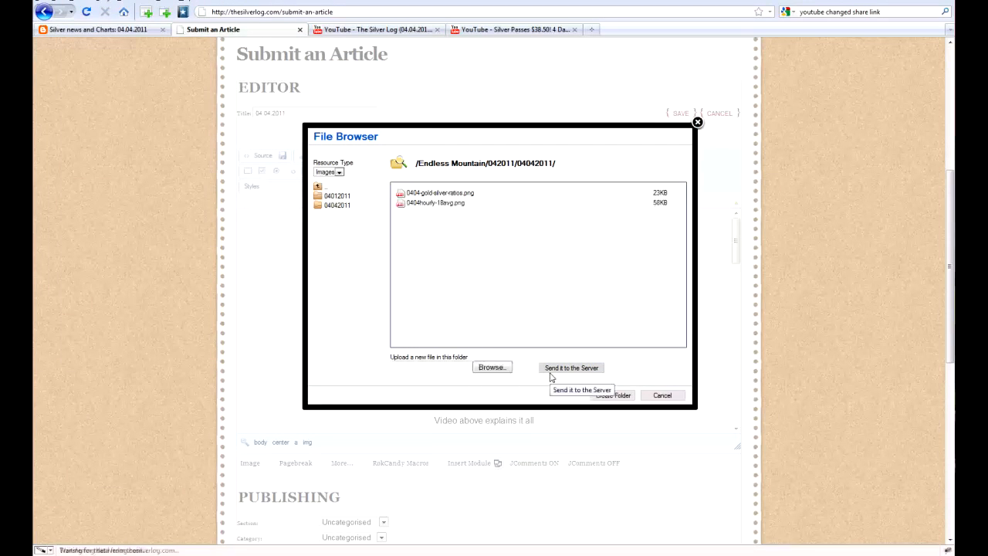
- Upload 0404-volatility.png to the 04042011 server folder
click(492, 368)
click(350, 67)
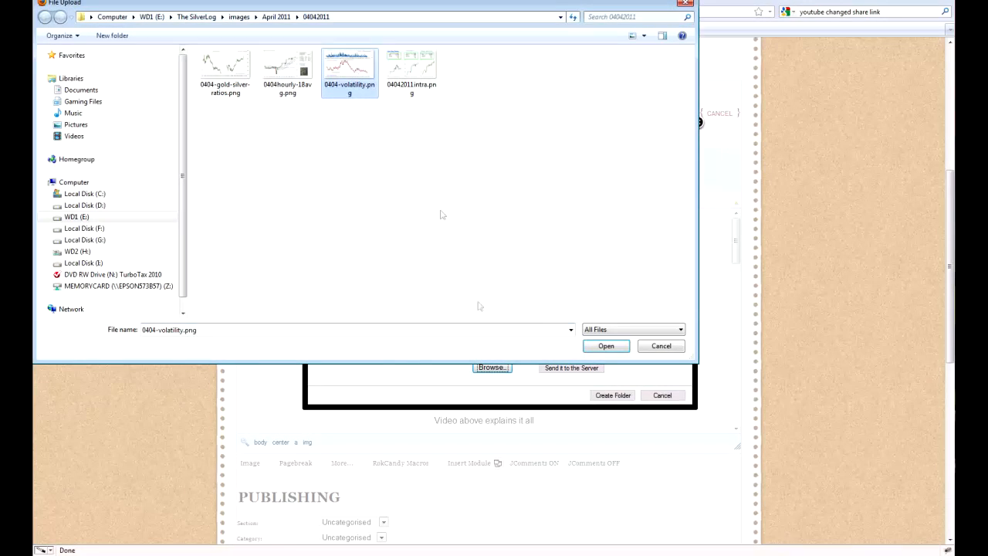
click(605, 346)
click(562, 368)
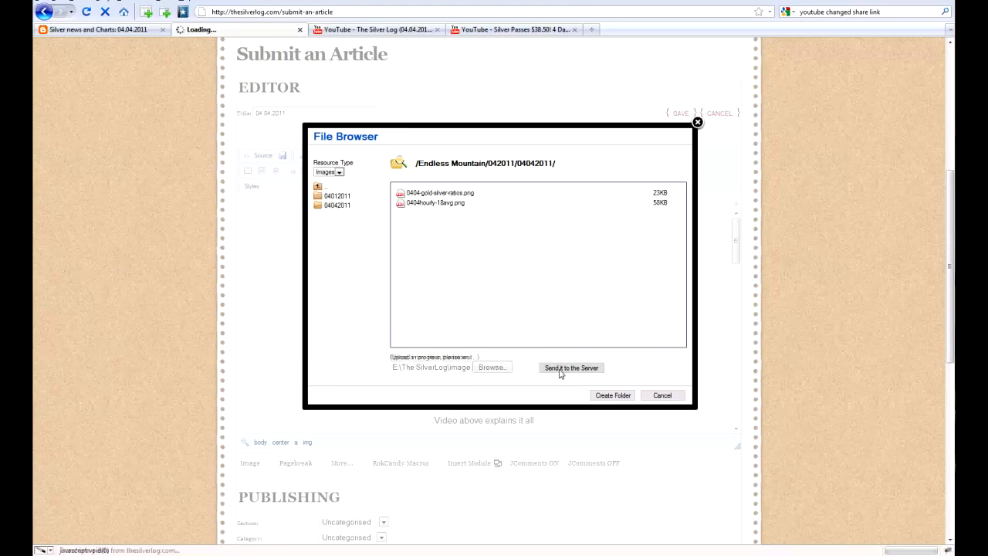
- Upload 04042011intra.png to the 04042011 server folder
click(492, 367)
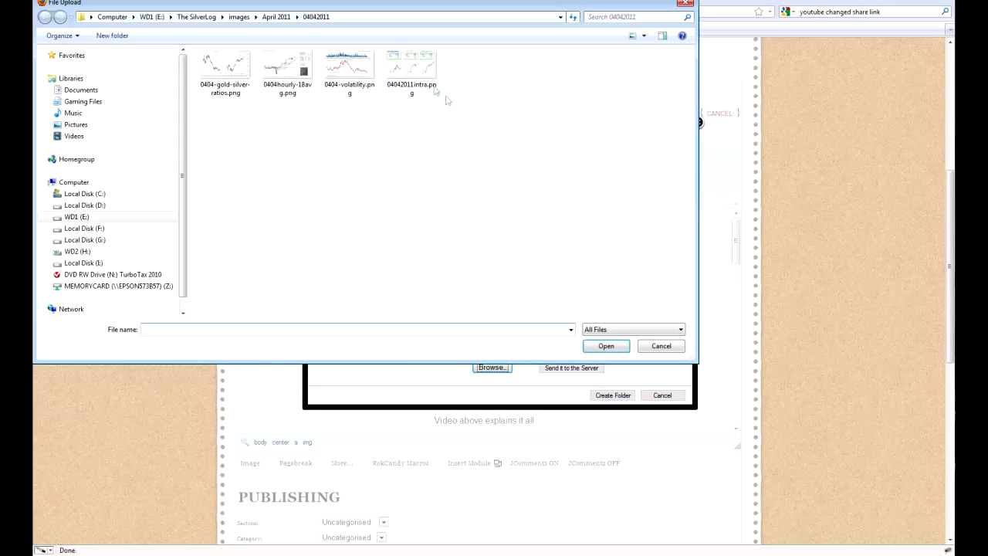
click(411, 78)
click(594, 346)
click(567, 367)
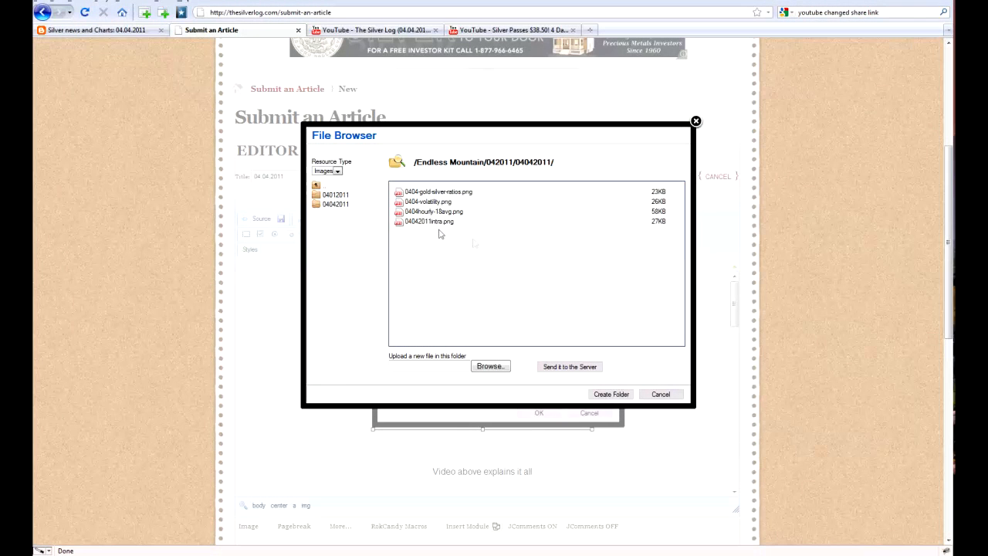
- Use the uploaded 04042011intra.png as the source of the article's intraday chart image
mouse_move(417, 225)
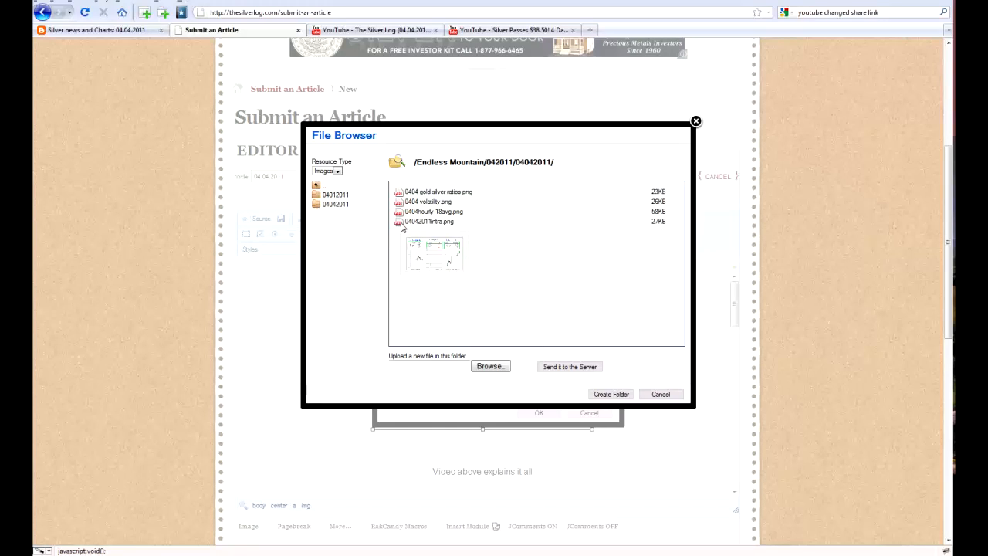
click(401, 224)
drag(497, 212, 486, 164)
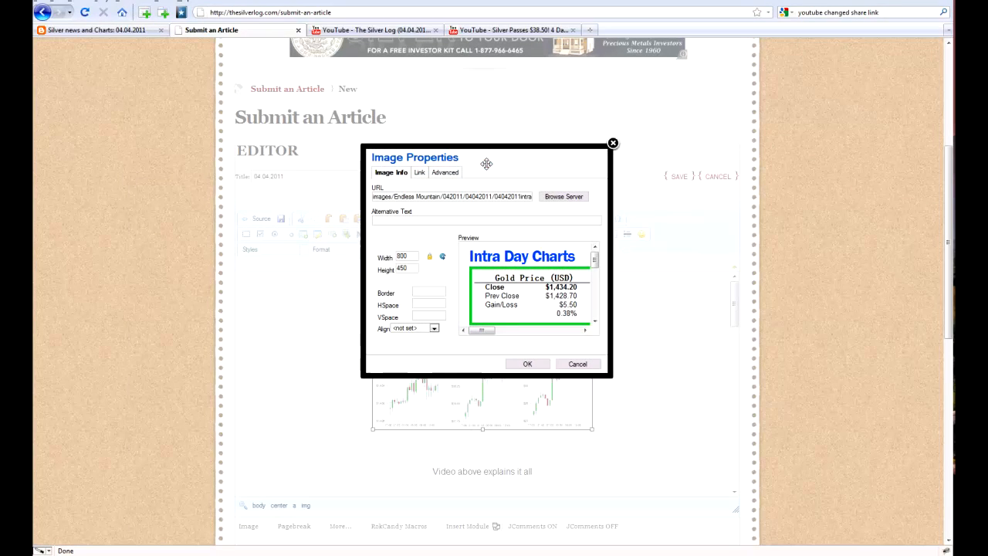
drag(516, 197, 538, 196)
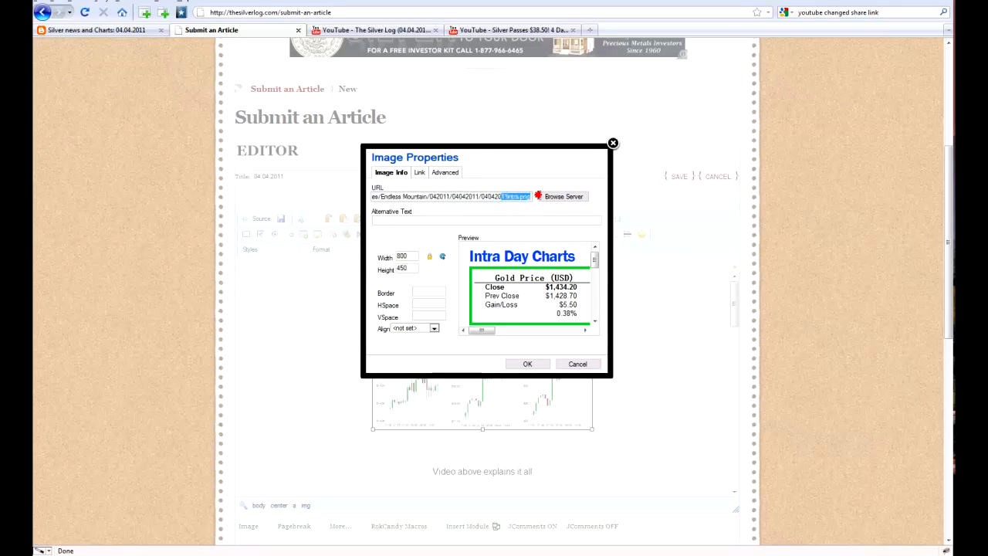
click(518, 217)
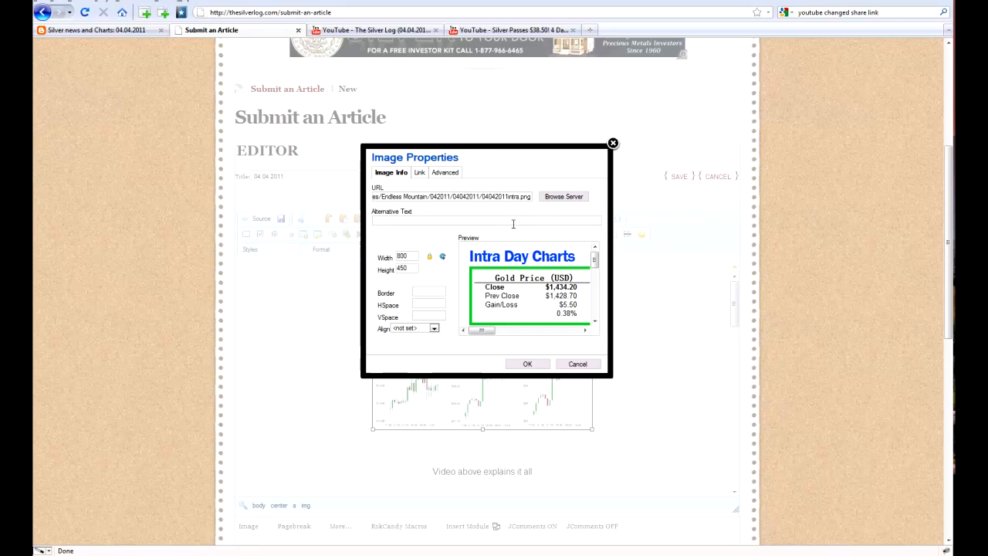
- Set the intraday chart image's width to 400 and its border to 1
drag(409, 256, 384, 255)
text(400)
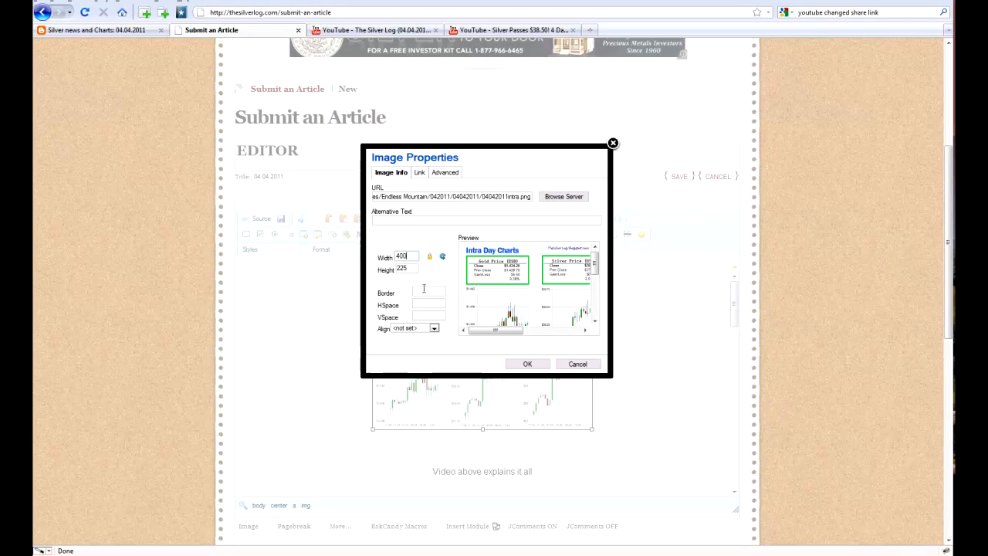
click(430, 291)
text(1)
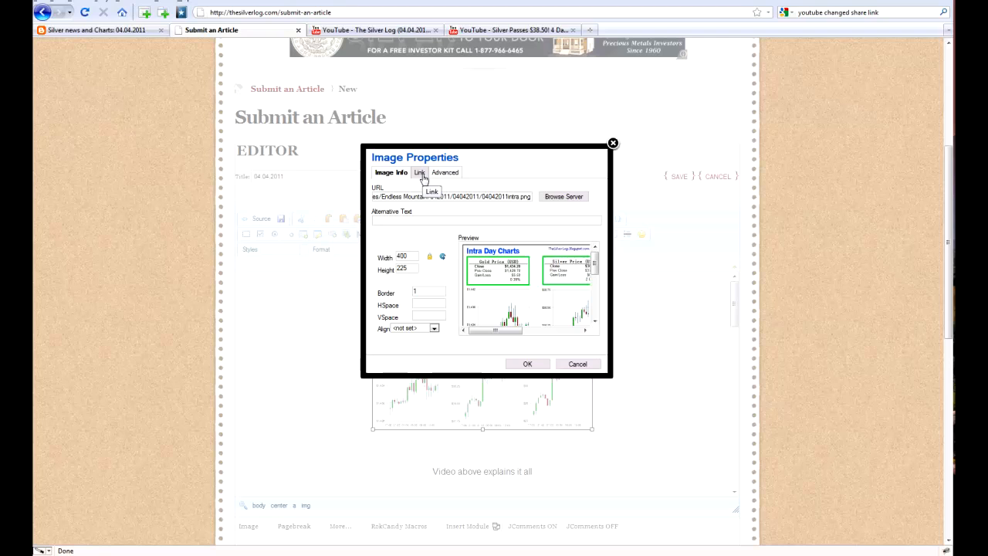
- Link the image to the server file 04042011intra.png in the Images resource folder Endless Mountain/042011/04042011
click(422, 177)
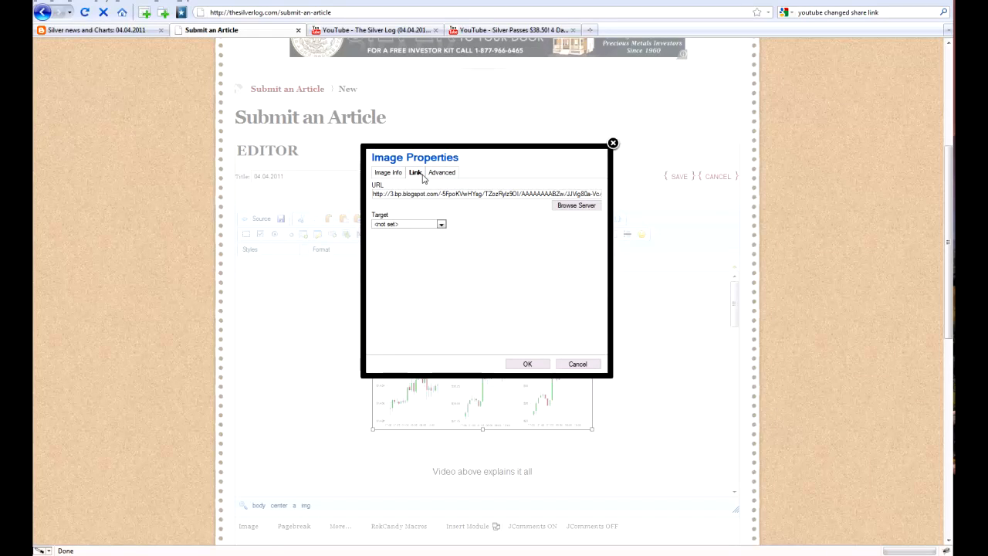
click(585, 206)
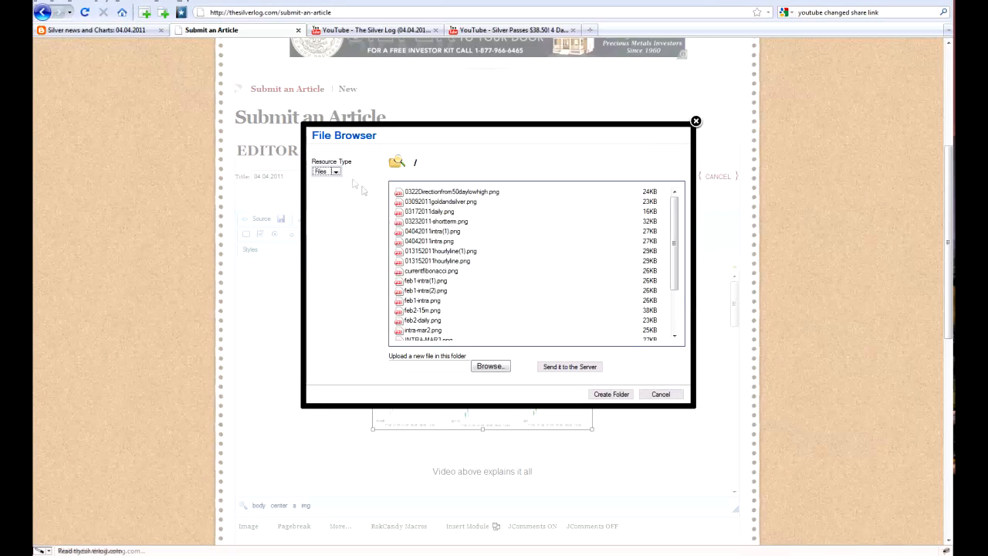
click(337, 175)
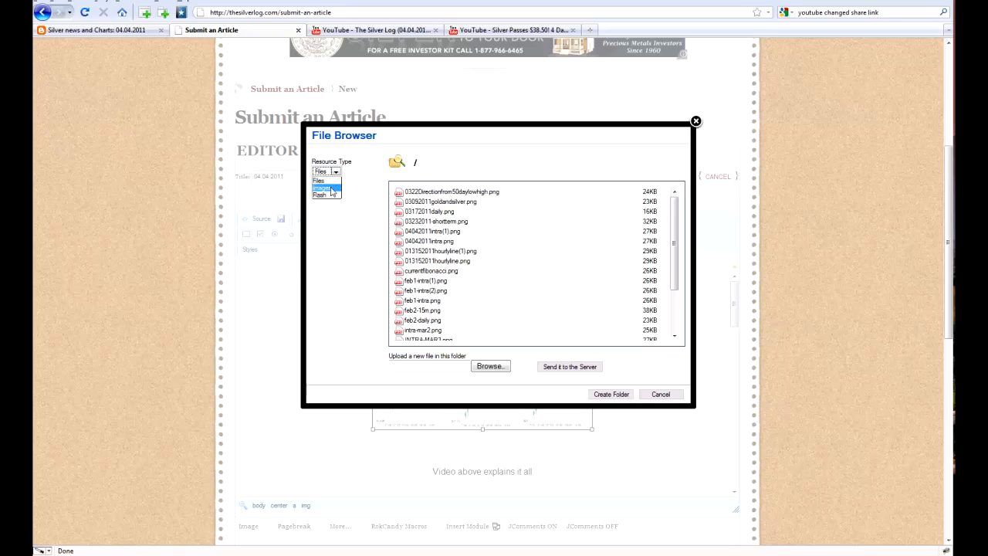
click(332, 189)
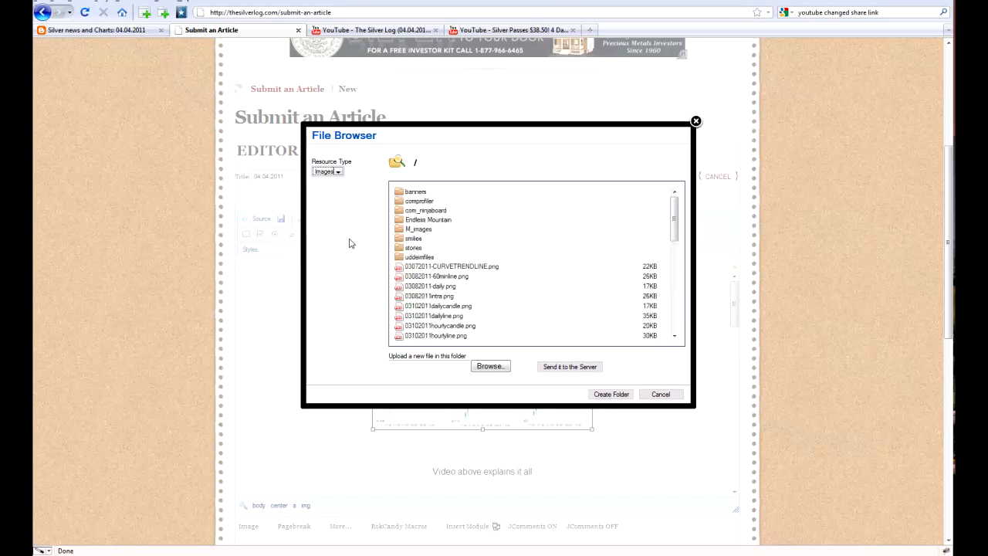
click(399, 220)
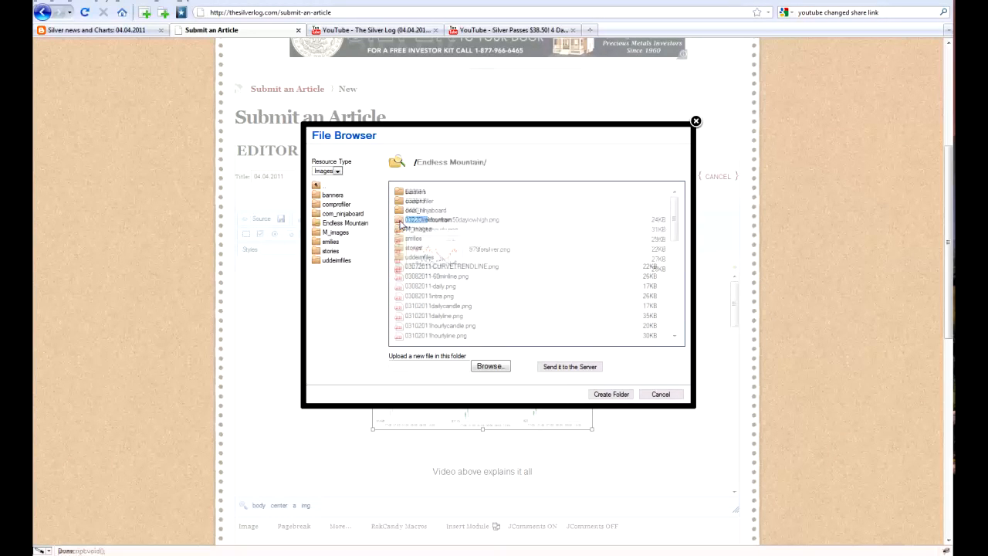
click(399, 210)
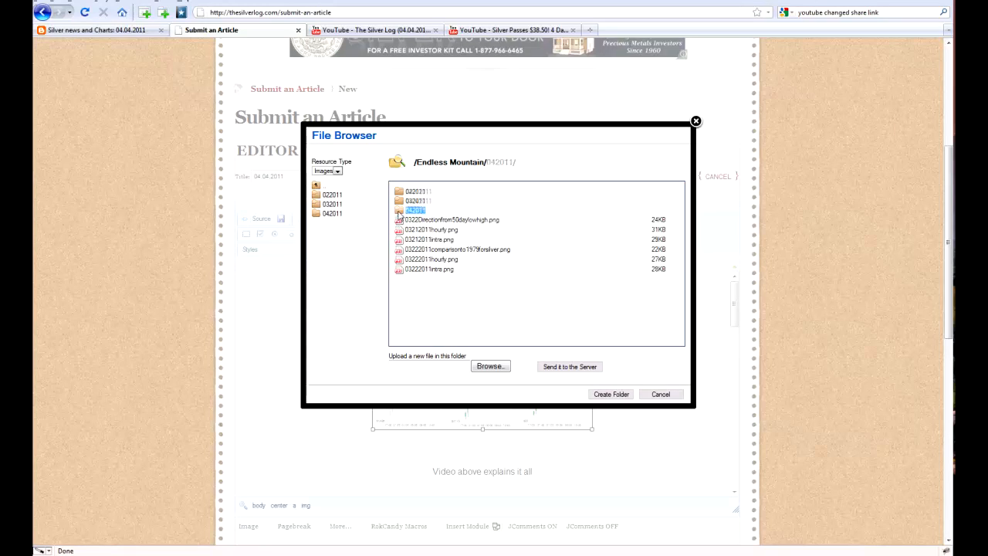
click(401, 201)
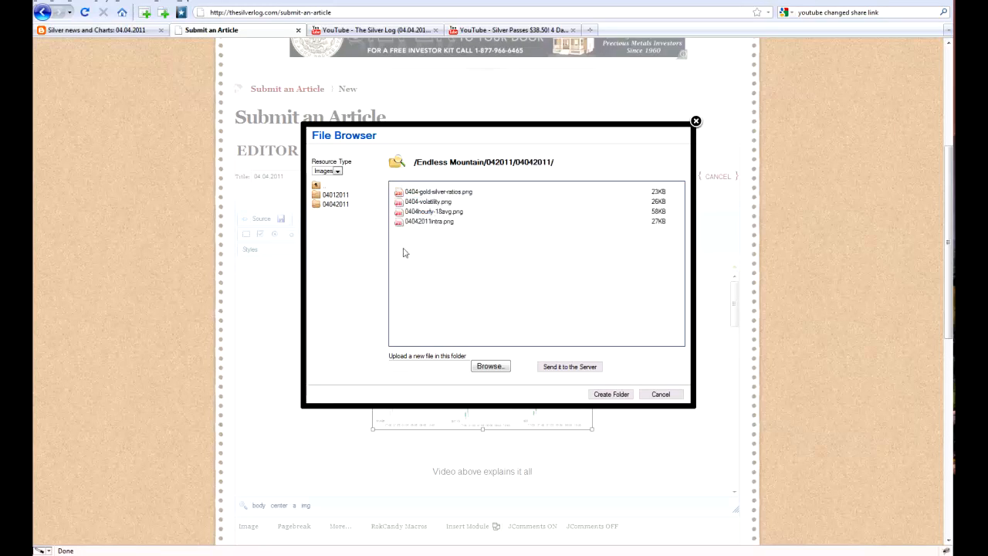
mouse_move(398, 225)
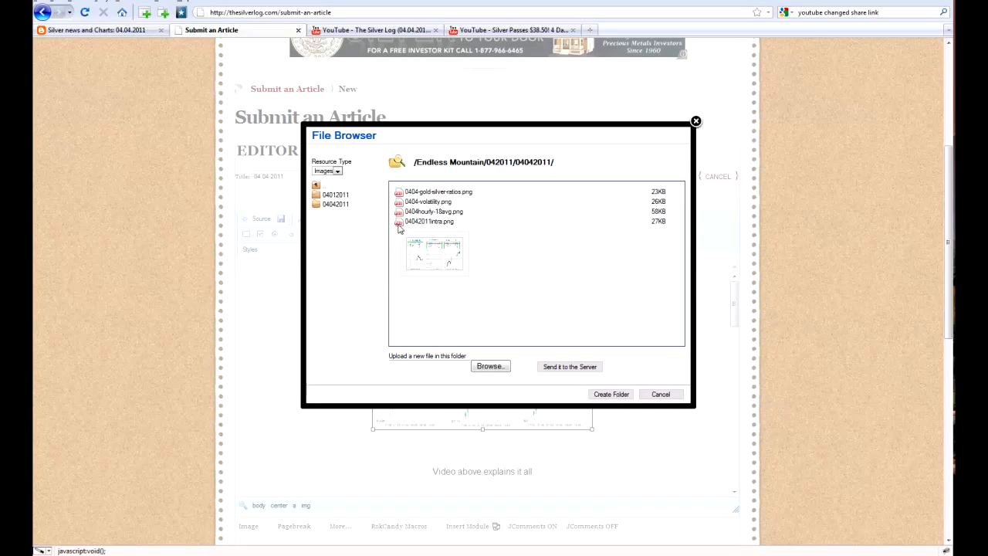
click(398, 224)
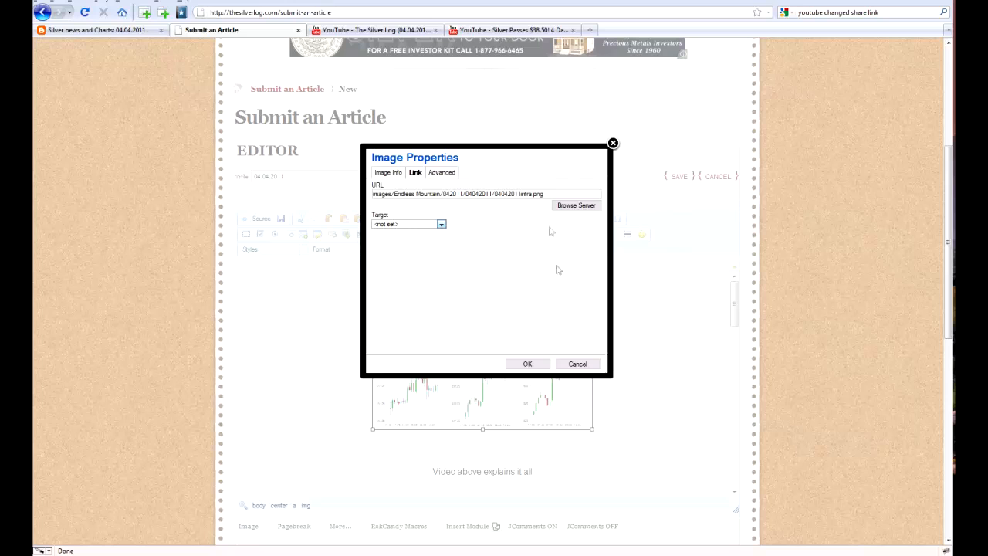
drag(549, 193, 370, 193)
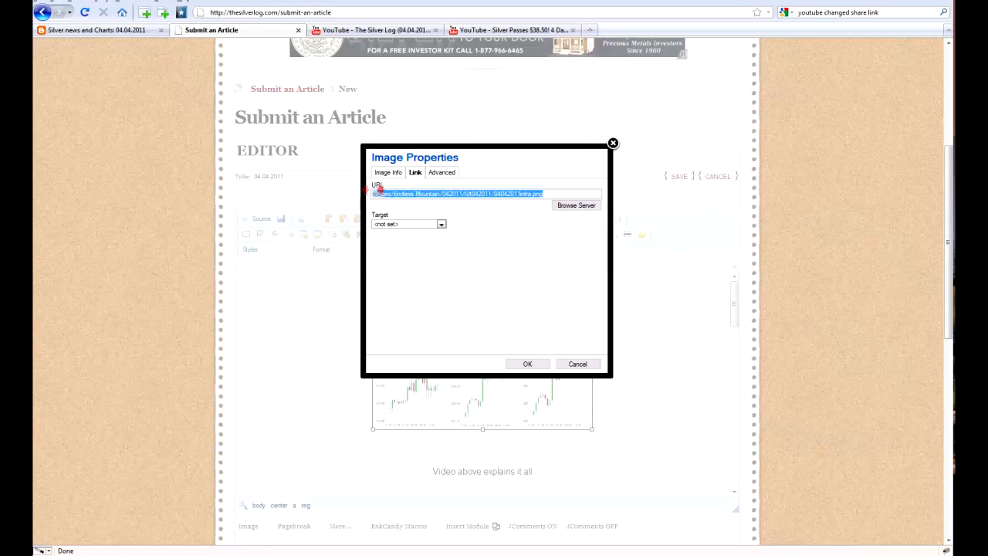
click(496, 245)
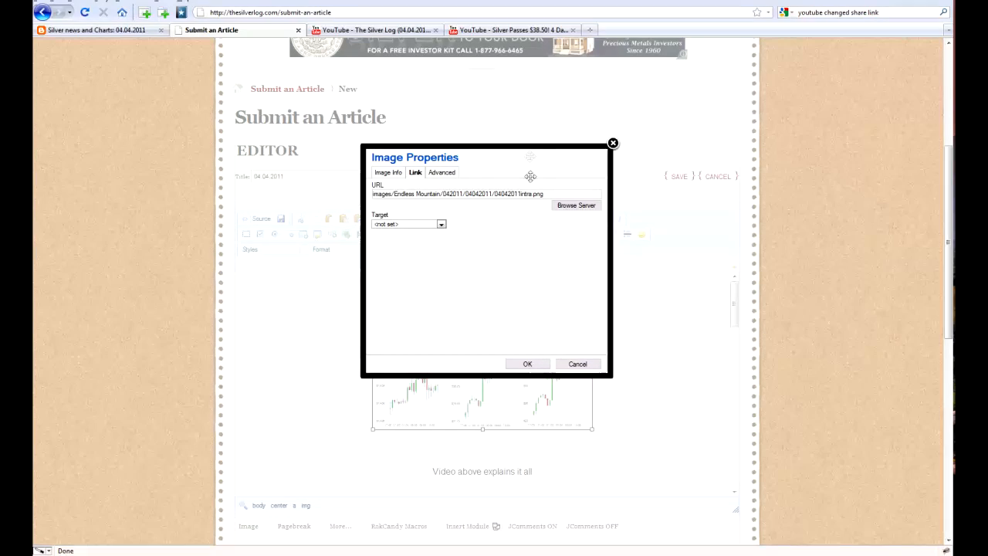
- Apply the server file link to the intraday chart image and close its properties
drag(530, 154, 530, 159)
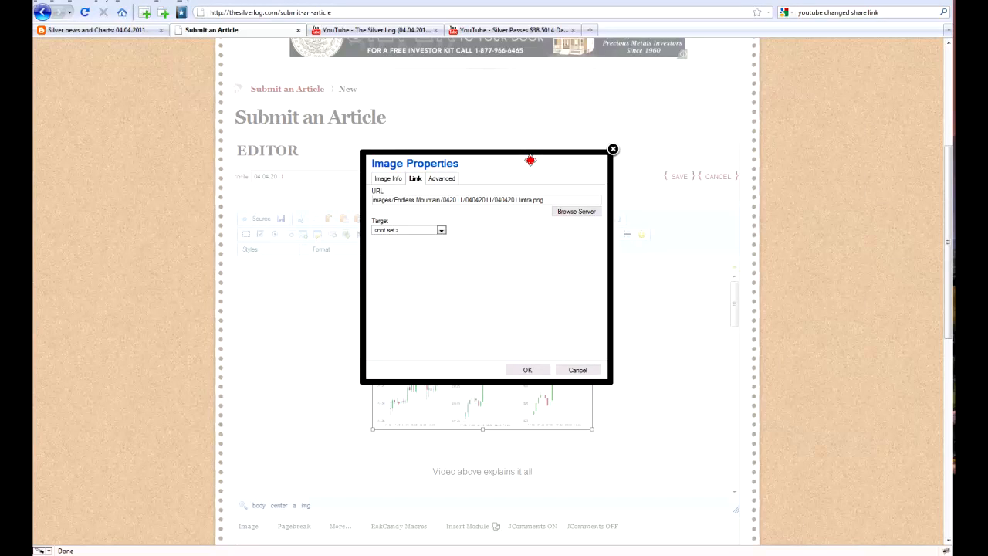
click(528, 371)
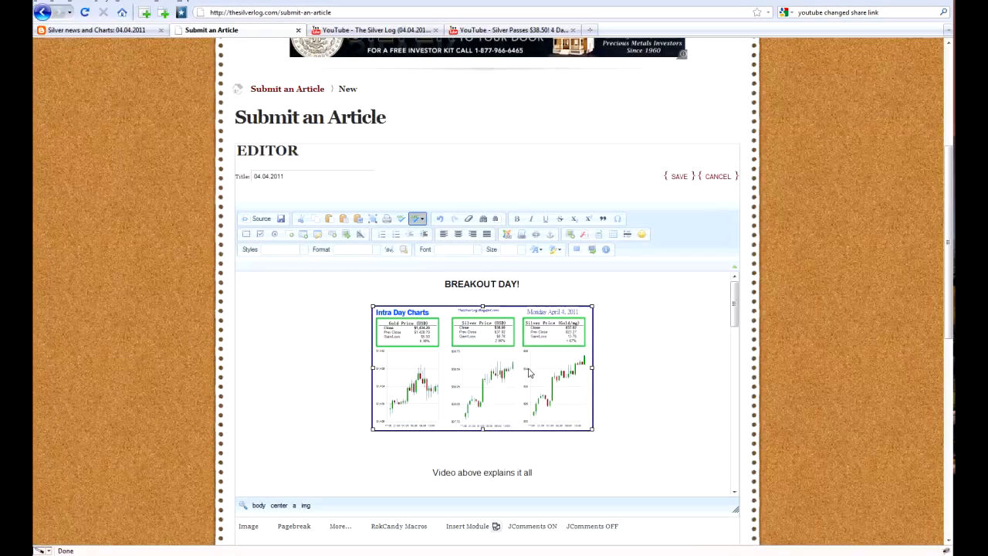
- Review the whole article in the editor, from the BREAKOUT DAY! heading to the closing paragraph about videos
scroll(637, 349, down, 3)
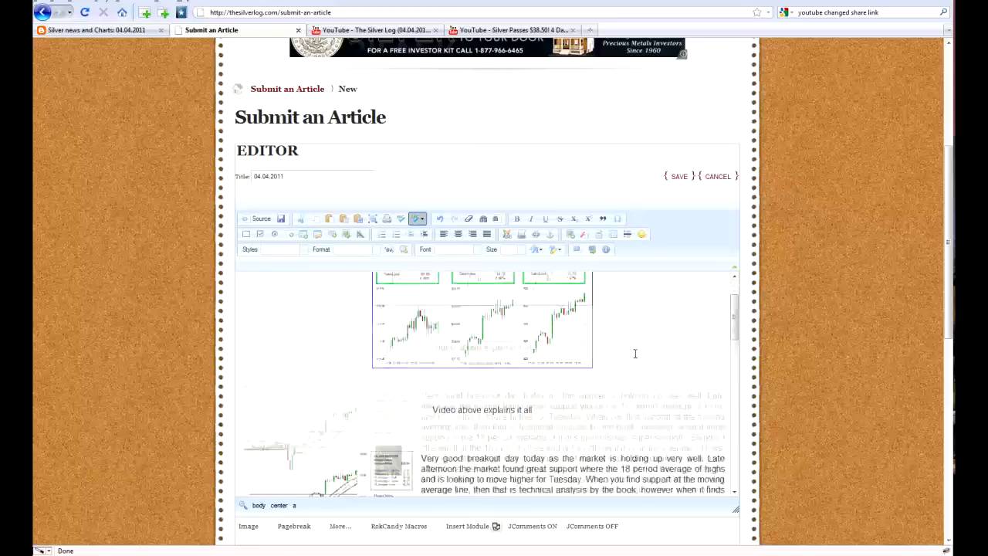
scroll(633, 254, down, 6)
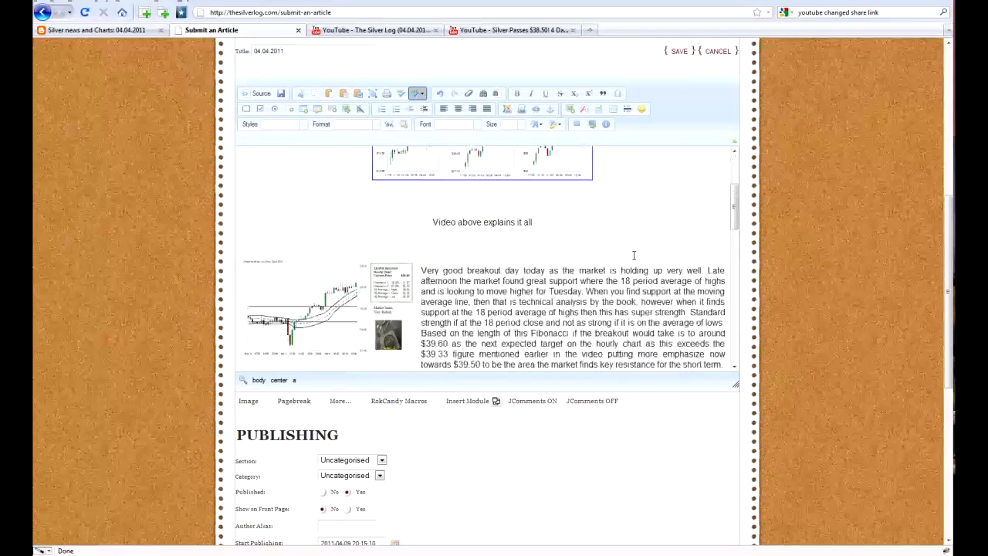
scroll(633, 254, down, 6)
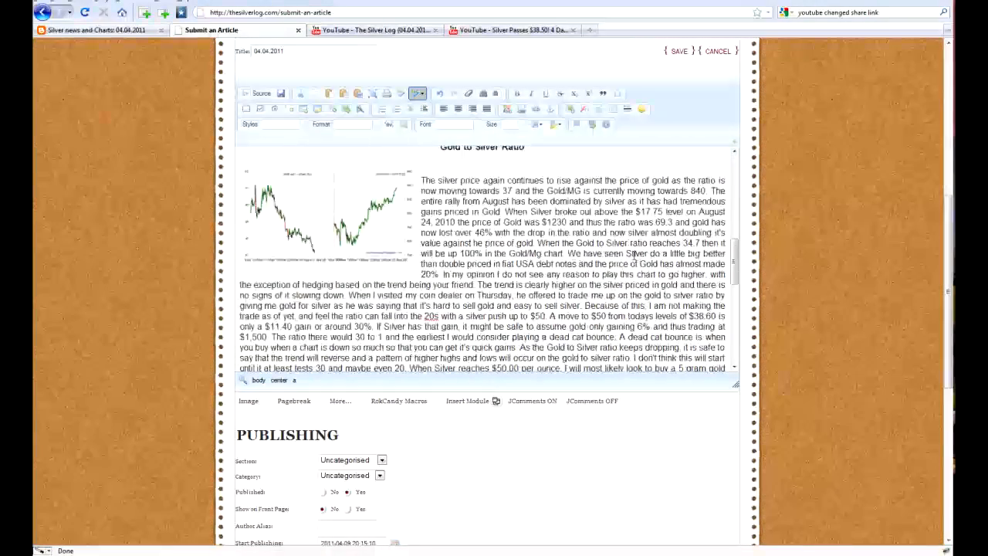
scroll(633, 255, down, 6)
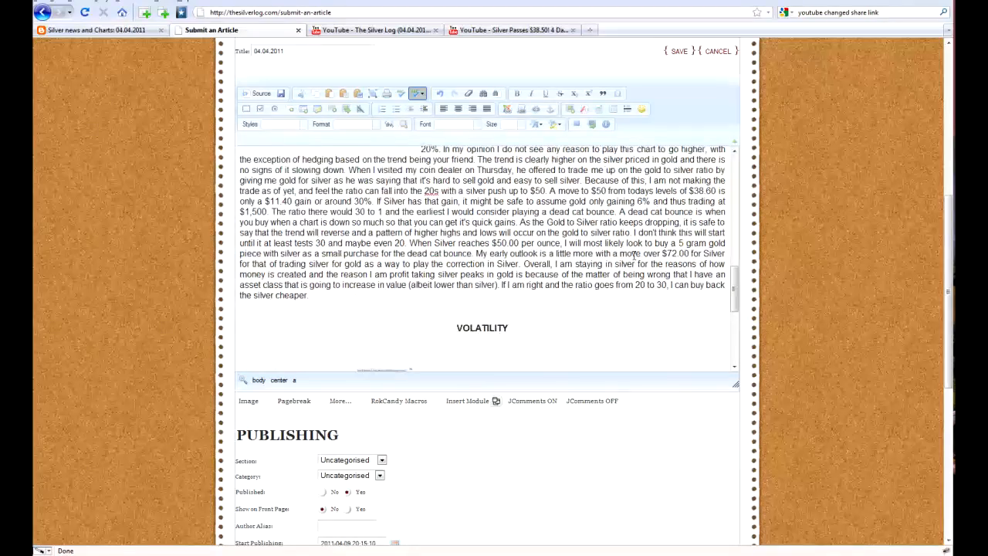
scroll(633, 255, down, 2)
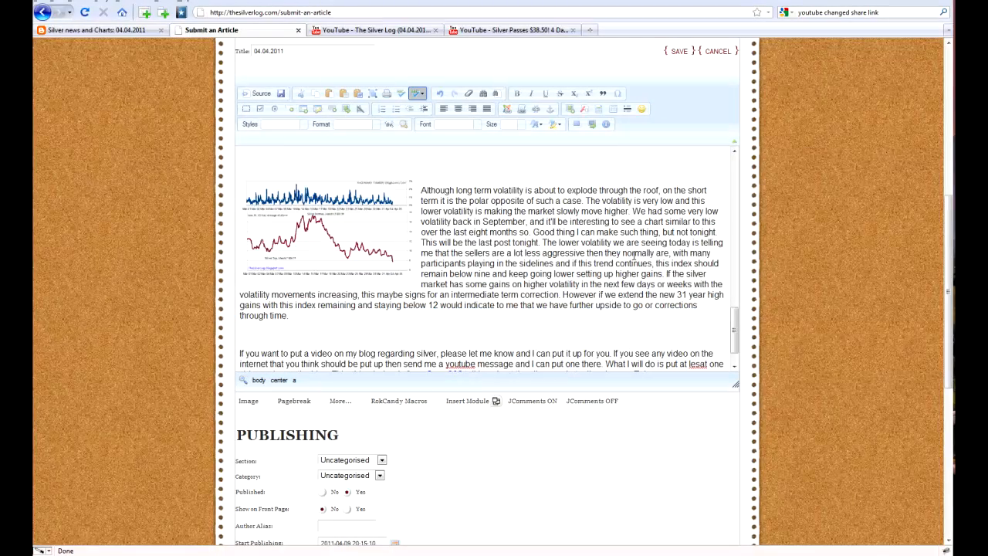
scroll(636, 257, down, 1)
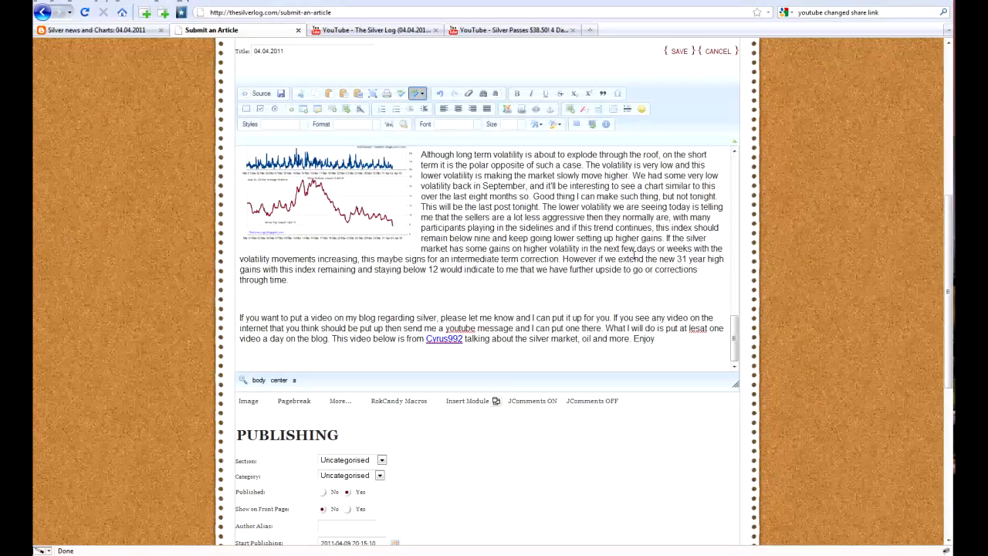
scroll(633, 257, up, 4)
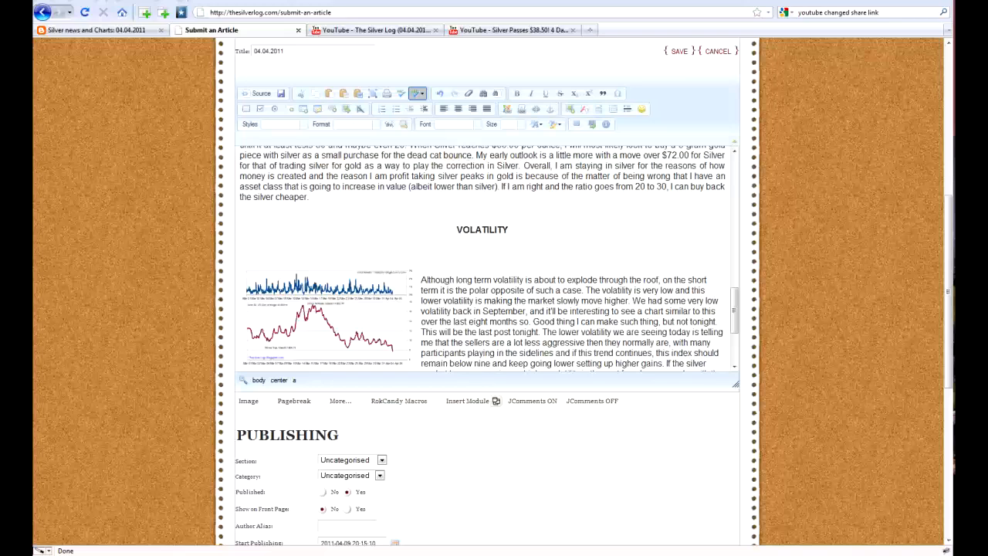
key(ctrl+Home)
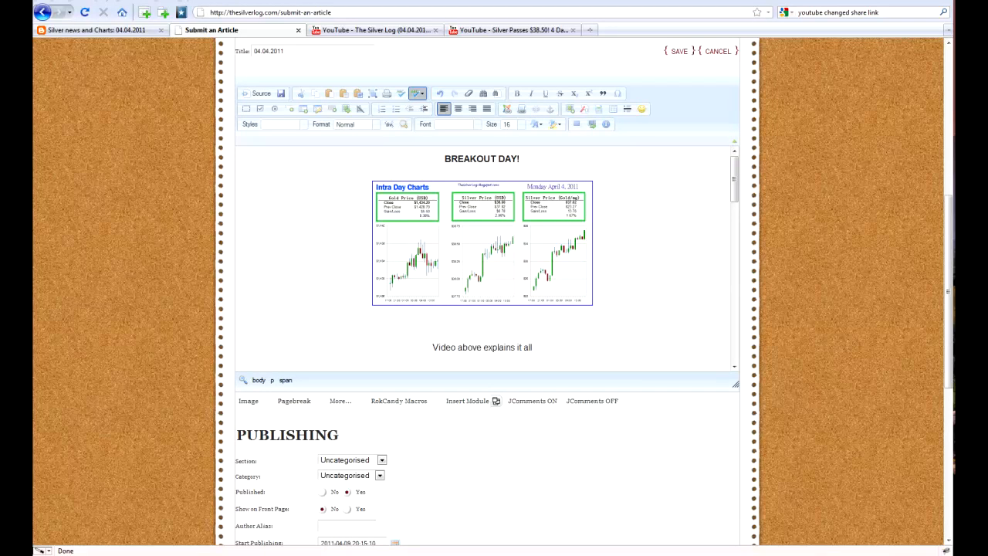
click(626, 282)
scroll(633, 281, down, 5)
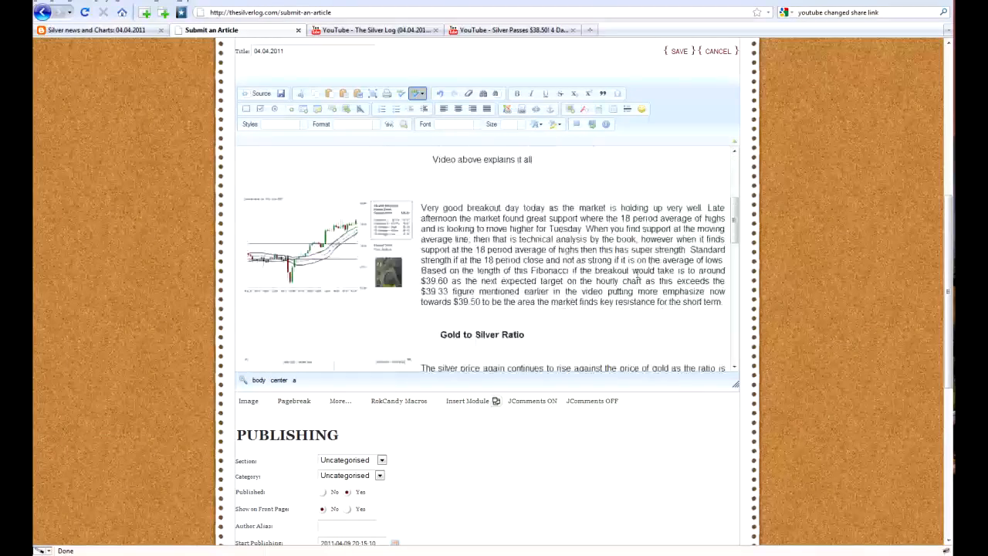
scroll(643, 262, down, 10)
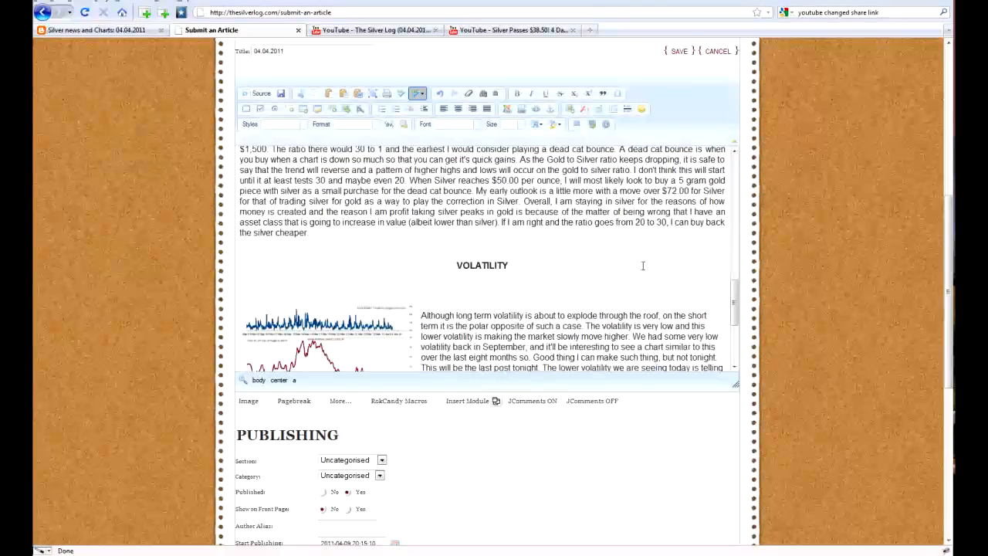
scroll(638, 263, down, 5)
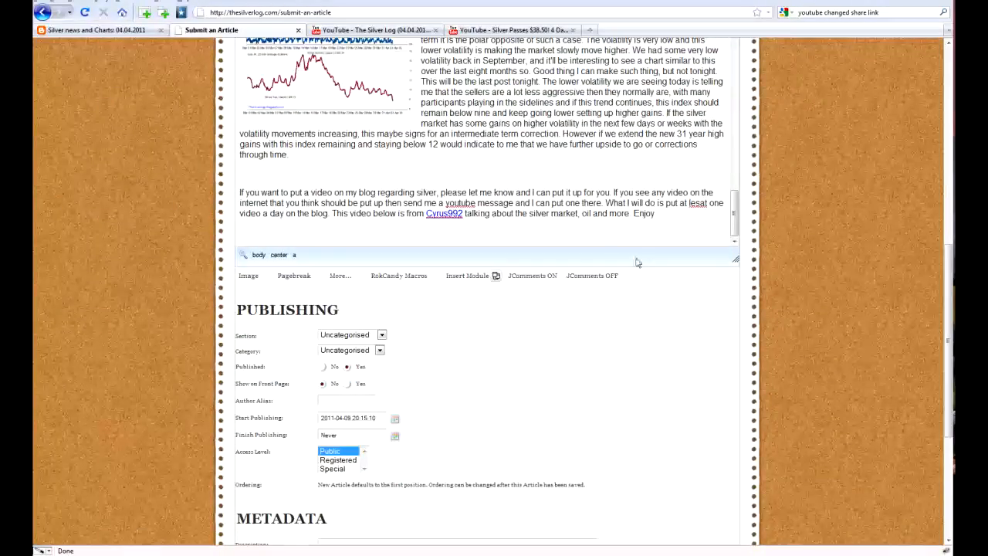
scroll(638, 259, up, 3)
scroll(638, 258, up, 3)
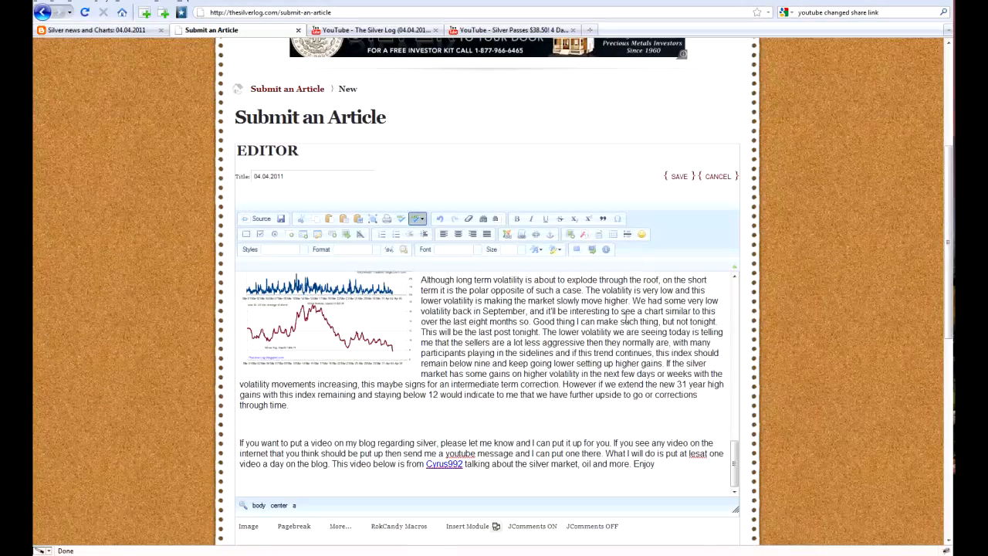
scroll(625, 314, down, 1)
click(622, 312)
scroll(622, 317, up, 10)
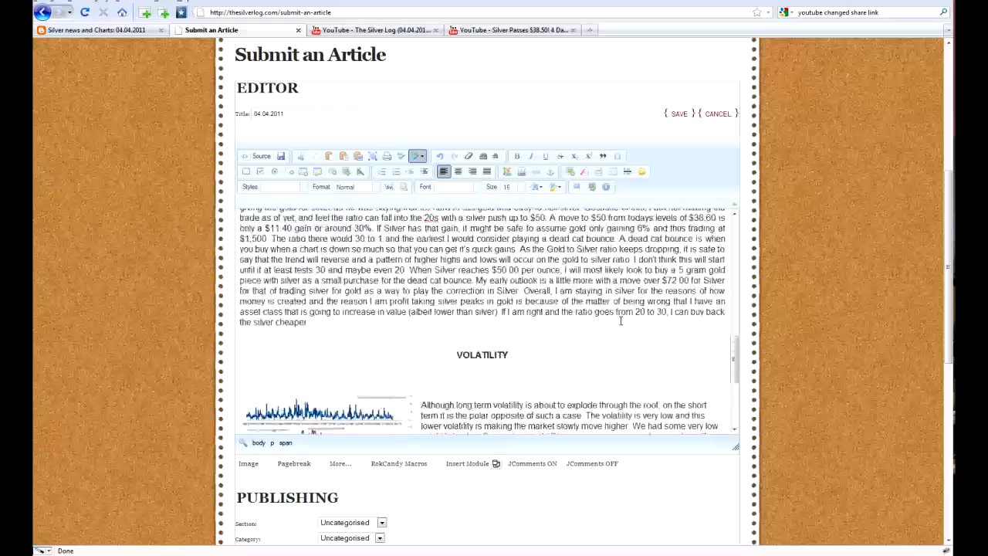
scroll(620, 320, up, 10)
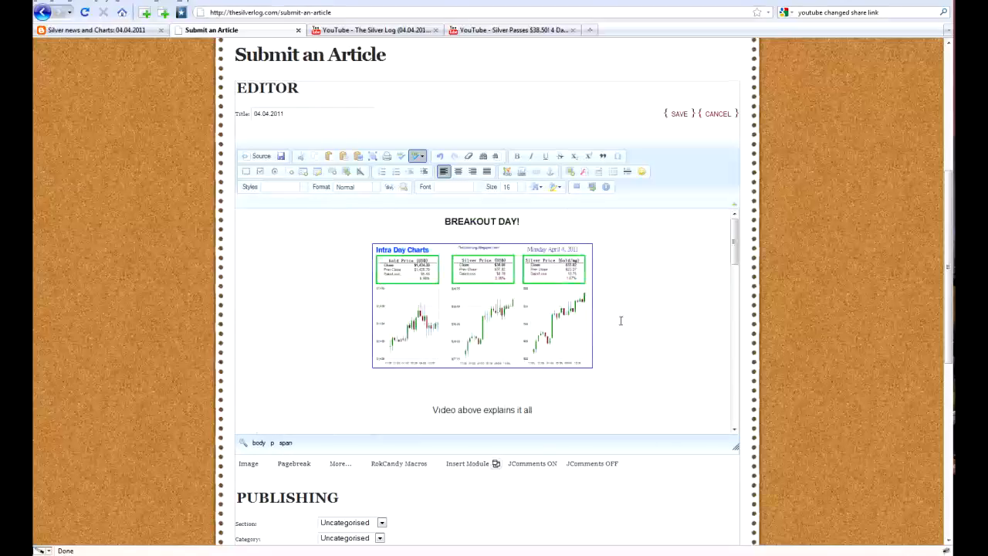
- Insert a Read More break on the blank line between the breakout paragraph and the Gold to Silver Ratio heading
scroll(620, 320, down, 5)
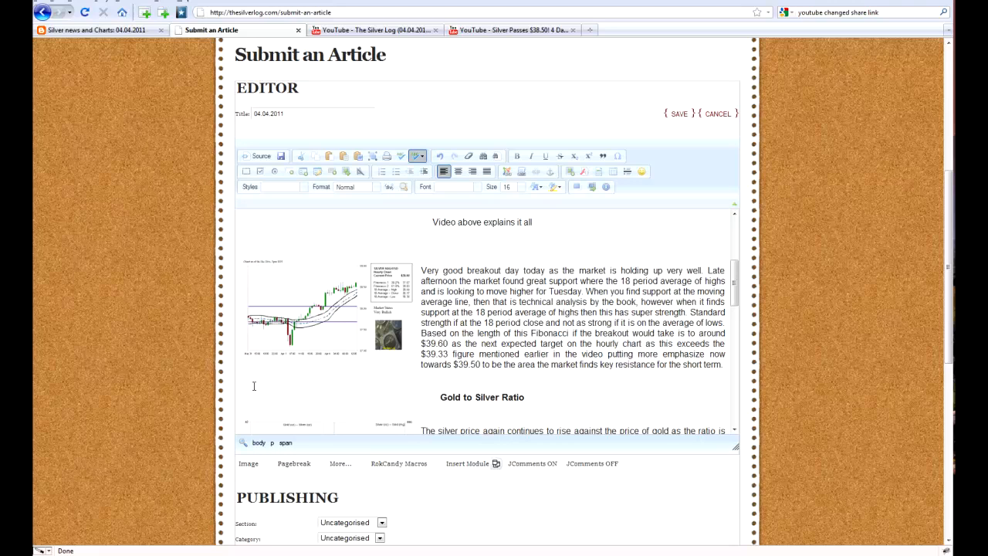
scroll(402, 370, down, 2)
scroll(402, 370, up, 2)
scroll(402, 371, up, 2)
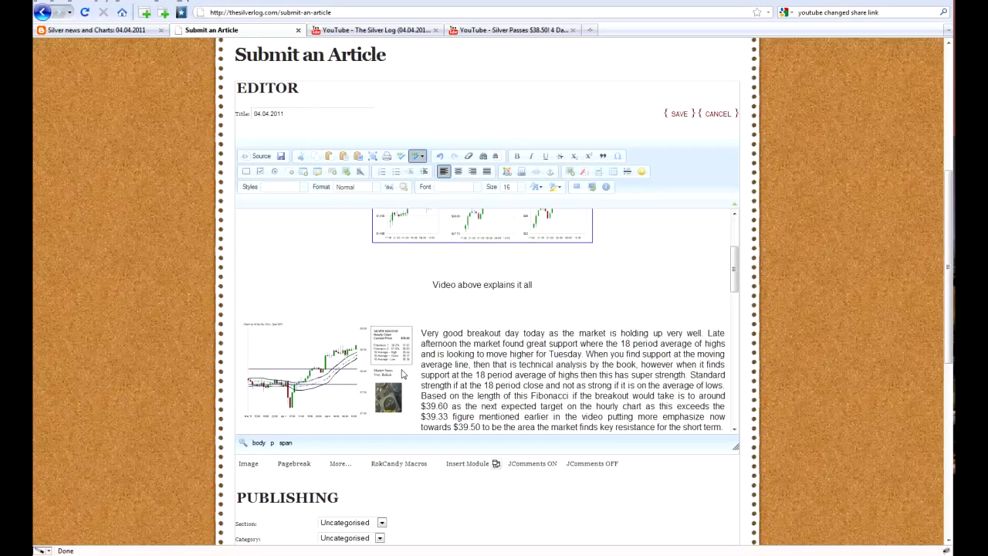
scroll(402, 373, up, 4)
scroll(402, 369, down, 6)
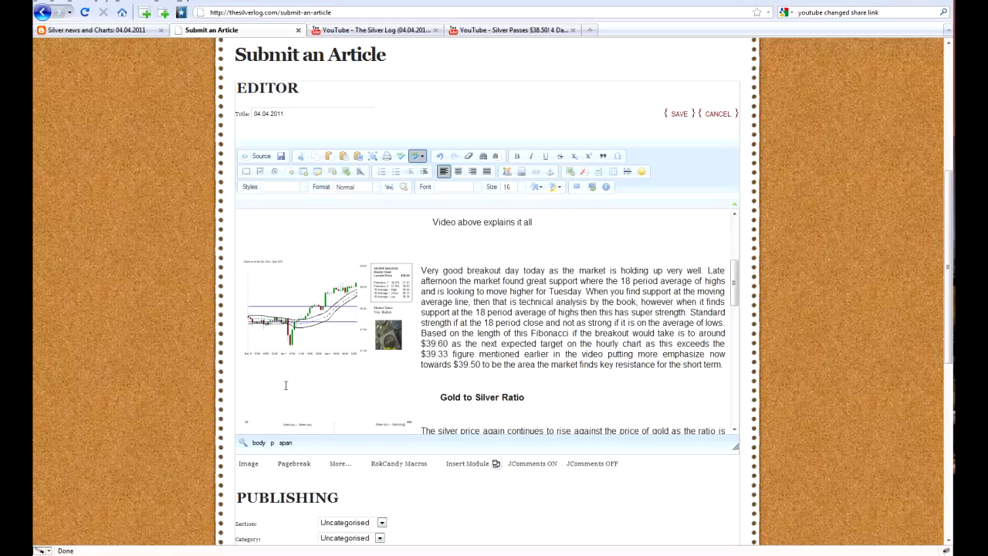
click(284, 380)
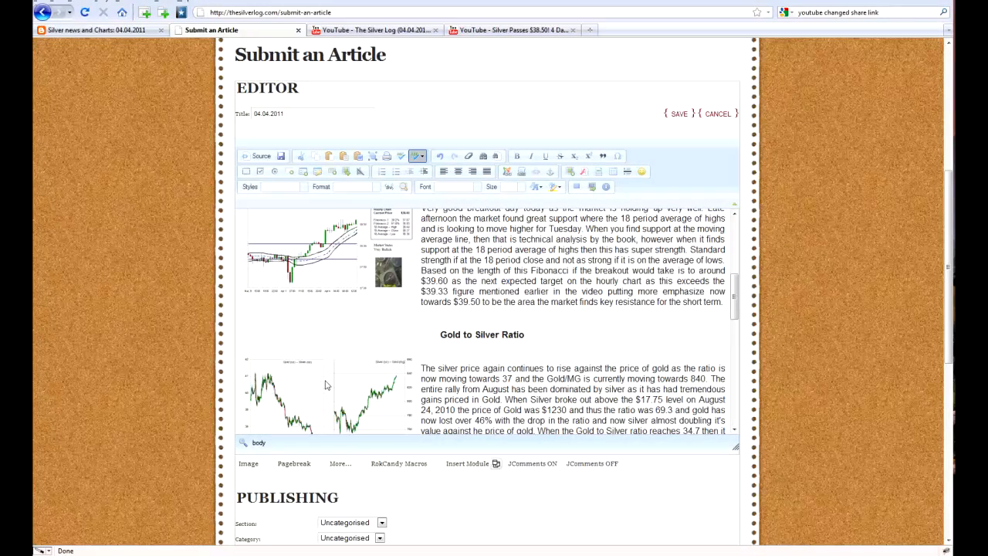
click(276, 317)
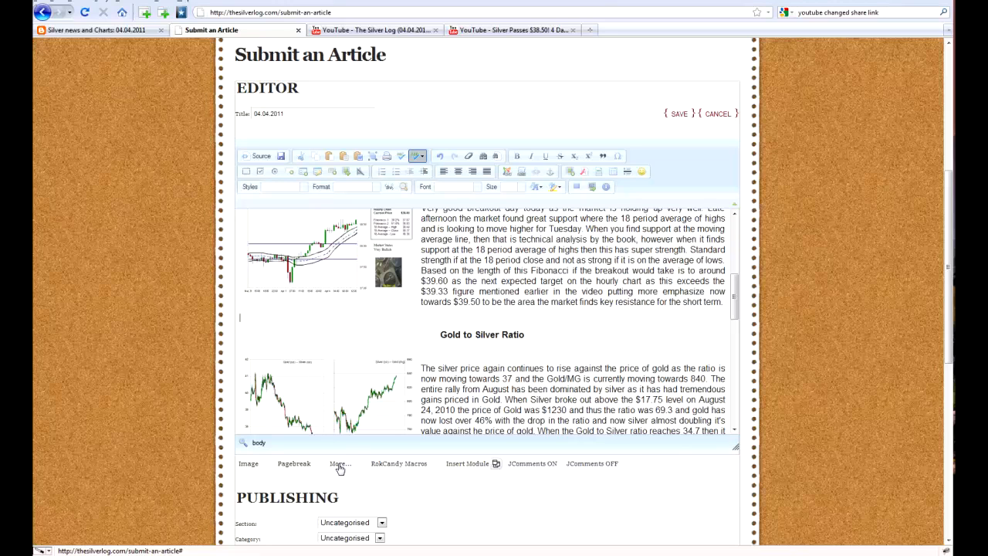
click(339, 466)
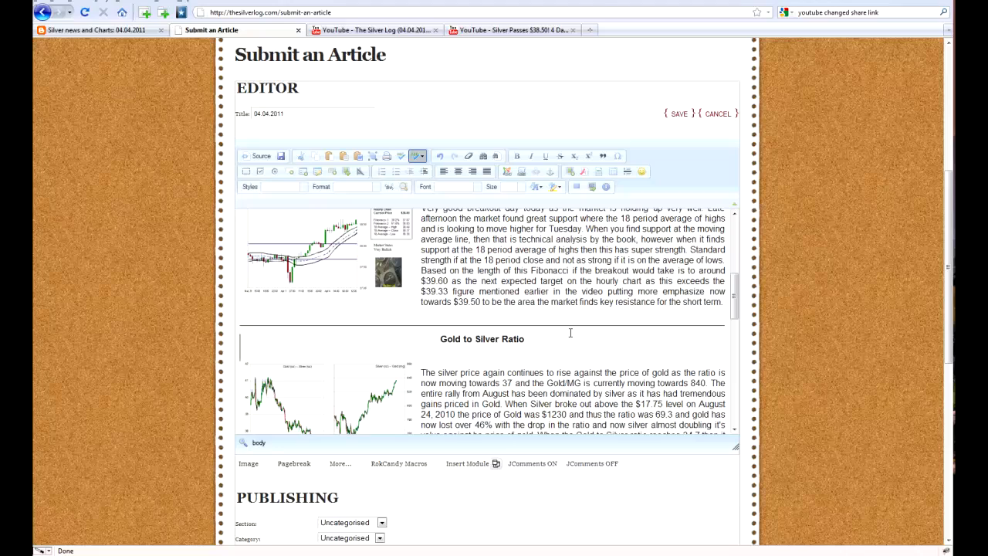
- Examine the article's intro above the Read More line and the section that follows it
scroll(568, 333, up, 3)
scroll(568, 333, up, 3)
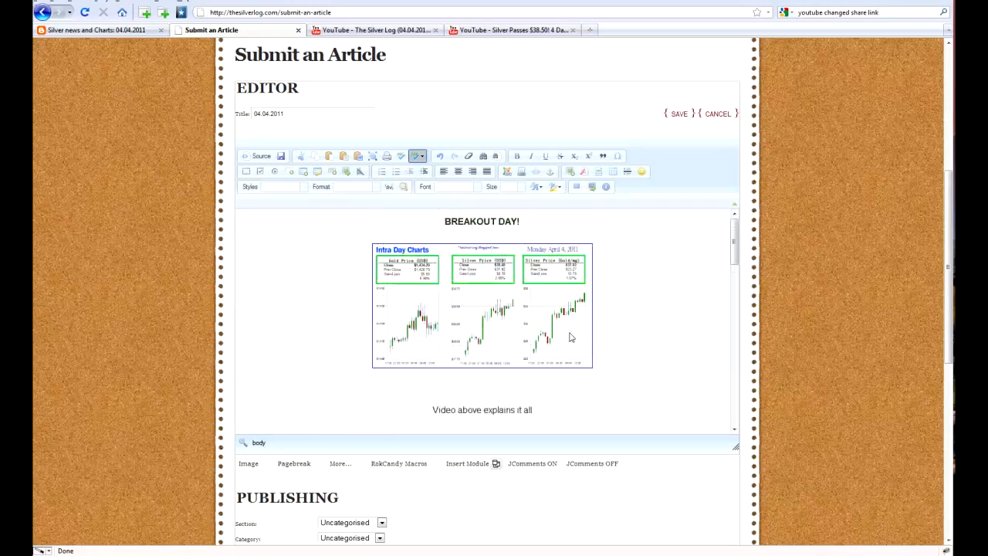
scroll(571, 337, down, 5)
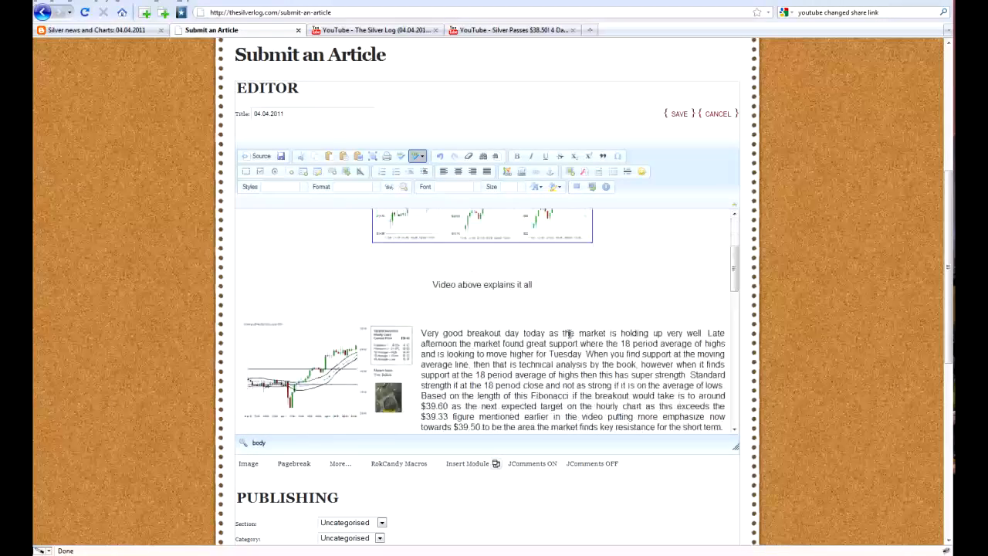
scroll(568, 336, up, 3)
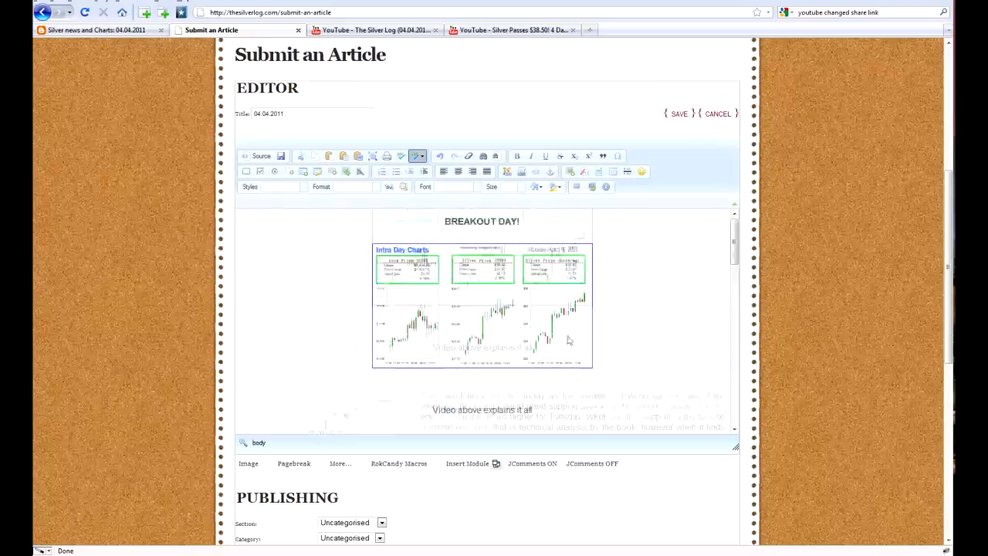
scroll(568, 339, down, 3)
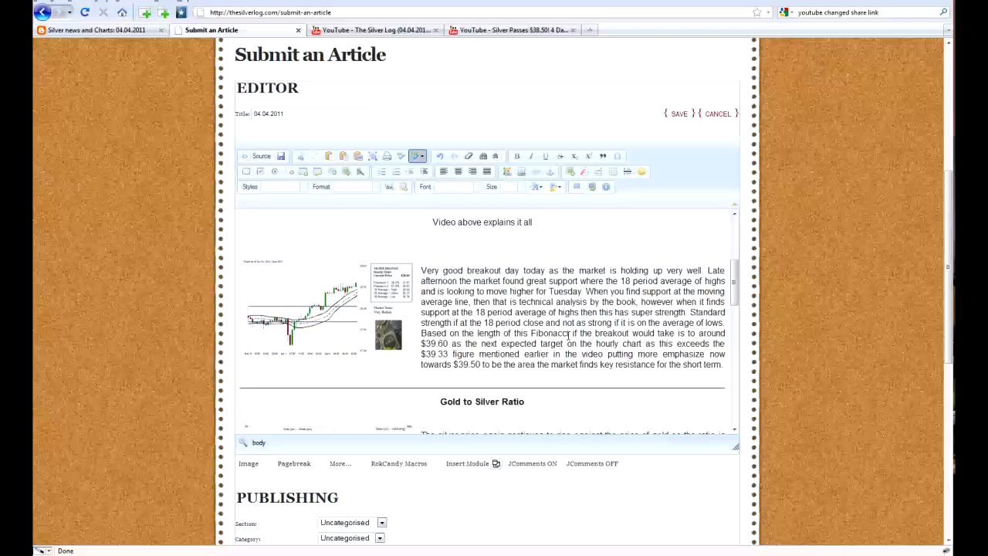
scroll(568, 337, up, 3)
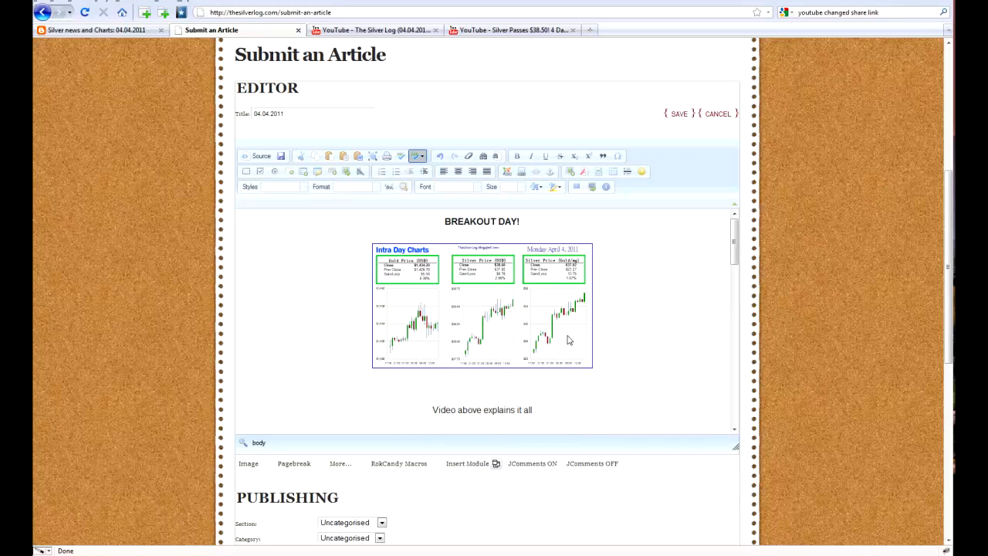
scroll(567, 339, down, 5)
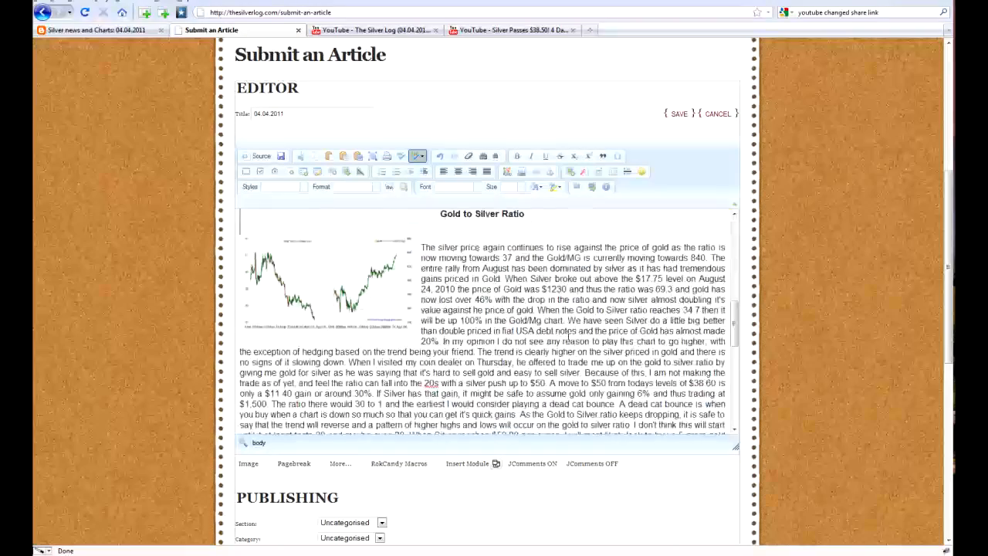
- Center the blank line between the intraday chart image and the text "Video above explains it all"
scroll(568, 337, up, 4)
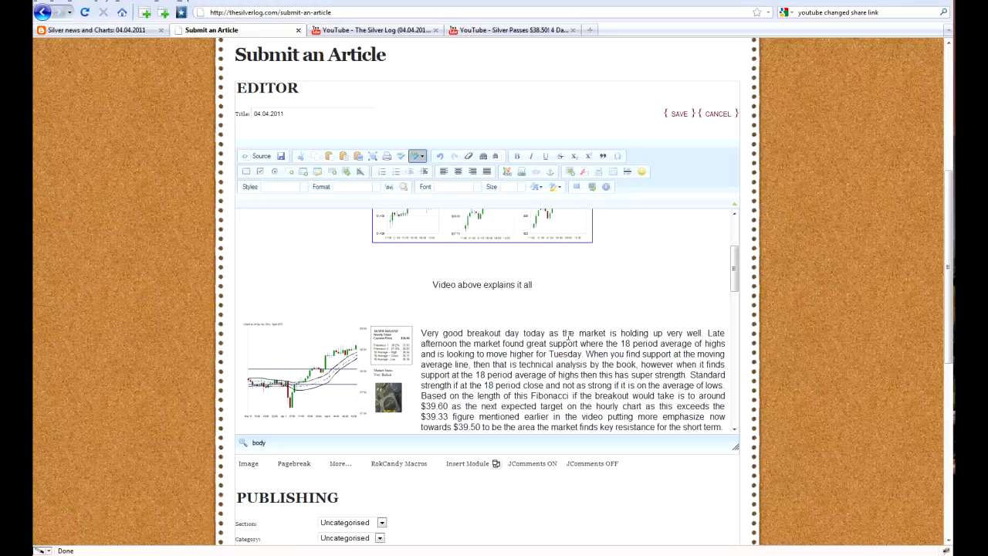
click(480, 268)
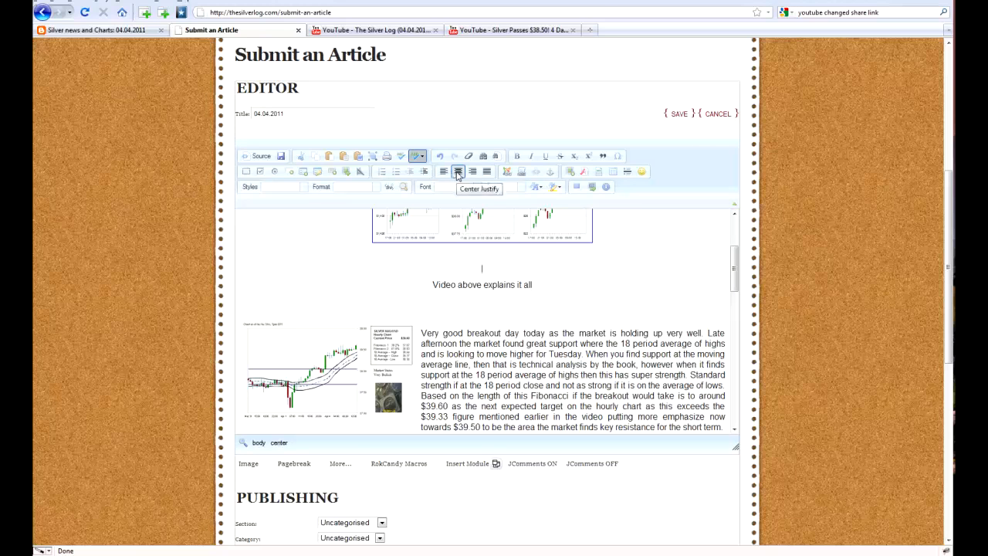
click(457, 172)
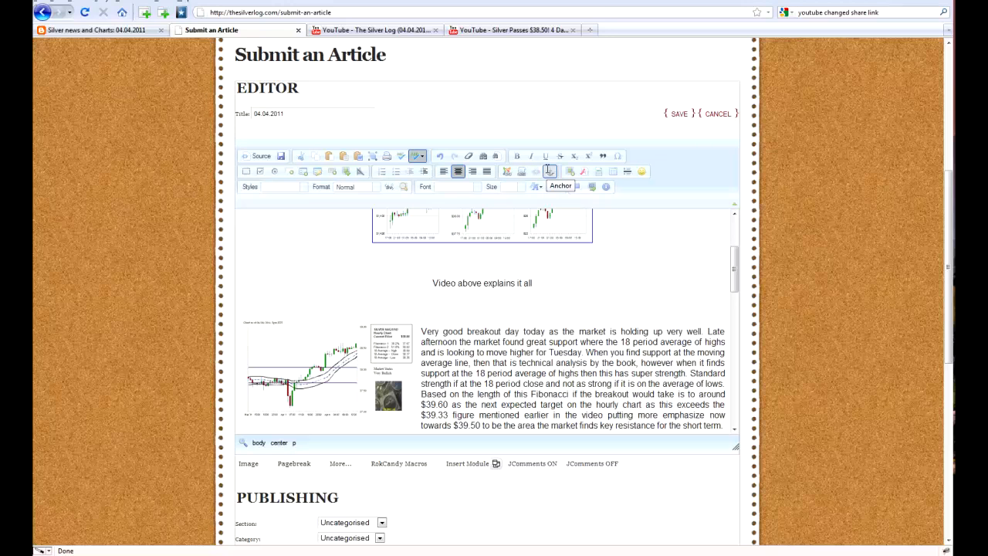
- Copy the address of the YouTube video "The Silver Log (04.04.2011) - Breakout signs appear" and return to the article's centered blank line
click(401, 30)
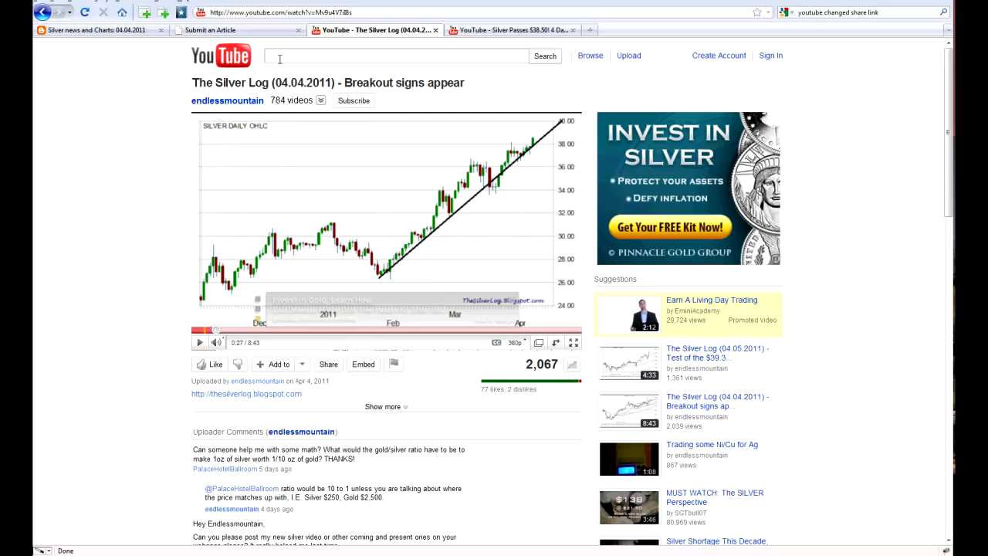
drag(352, 13, 208, 12)
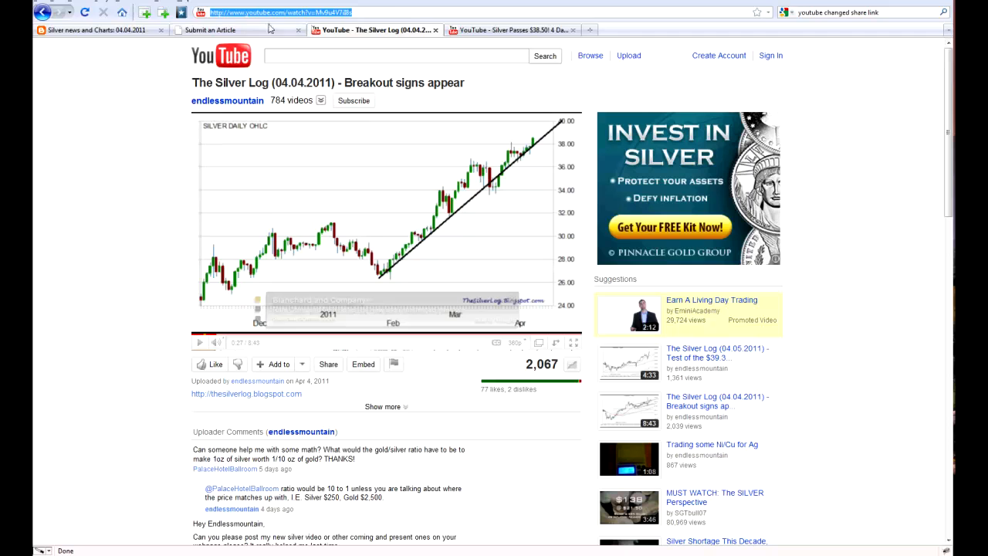
click(243, 34)
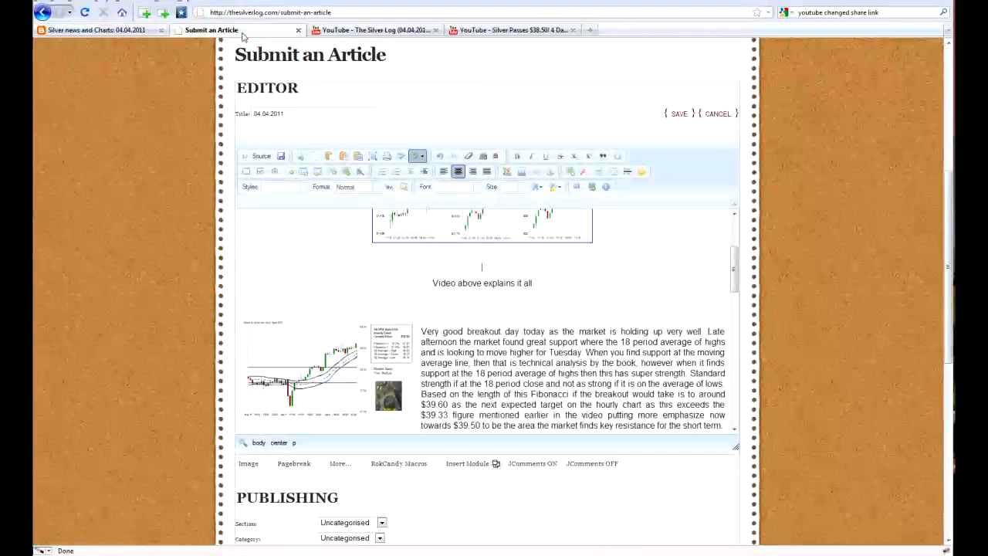
click(482, 267)
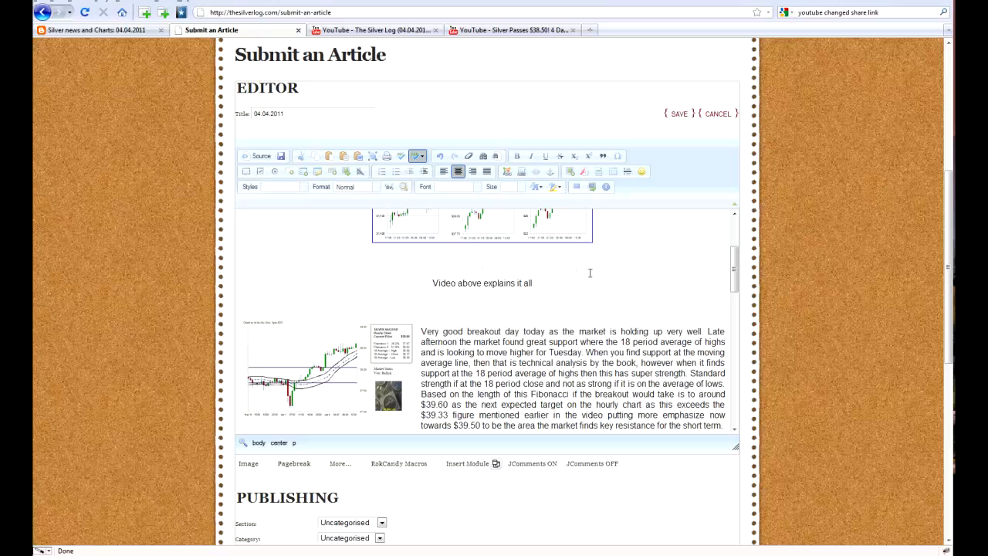
- Paste the copied YouTube video address on the centered blank line above "Video above explains it all"
text(http://www.youtube.com/watch?v=Mv9u4V7Il8s)
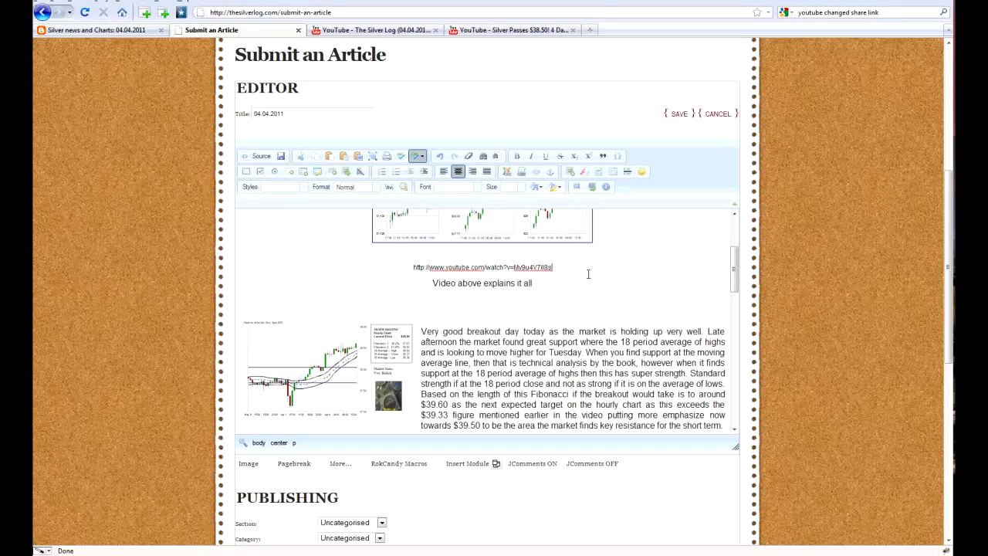
- Assign the article to the Blog - 2011 section and the April 2011 category
scroll(586, 255, down, 4)
scroll(586, 255, down, 6)
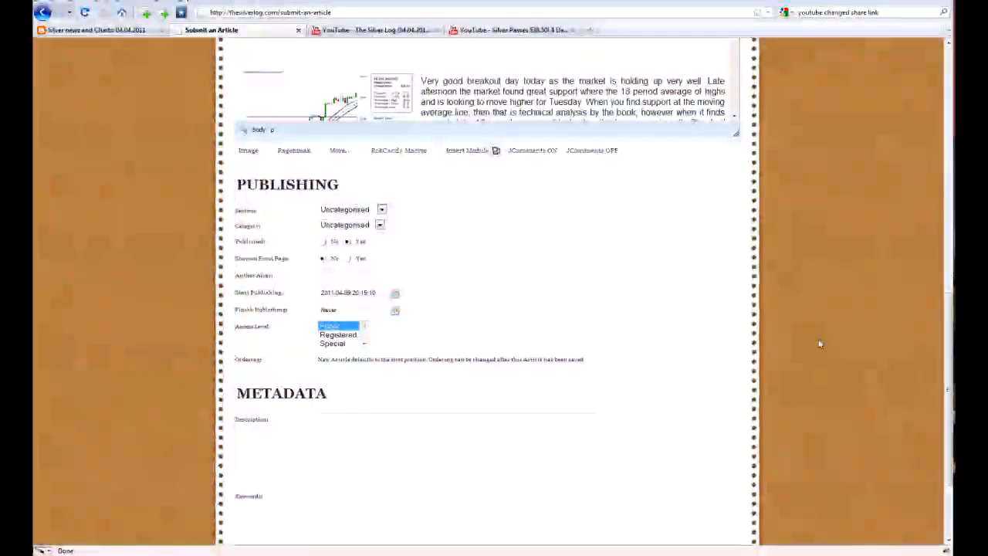
click(381, 210)
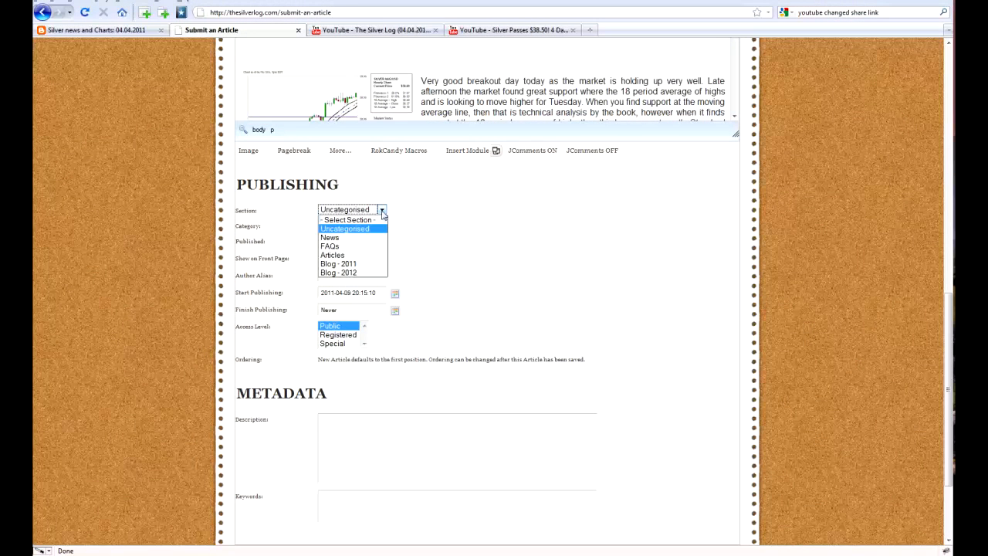
click(365, 264)
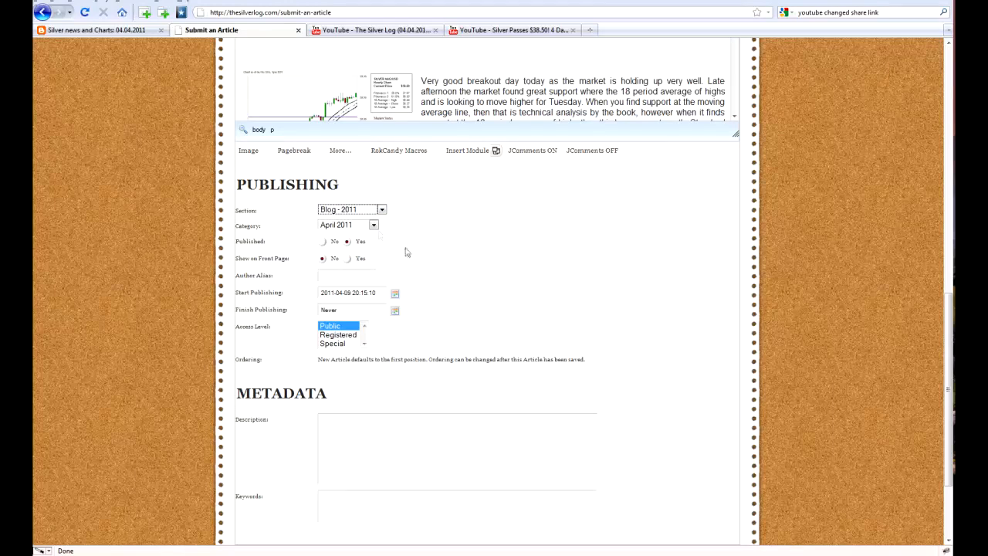
click(374, 226)
click(368, 236)
- Show the article on the front page and set its author alias to Endless Mountain
click(347, 259)
click(361, 276)
text(E)
click(359, 293)
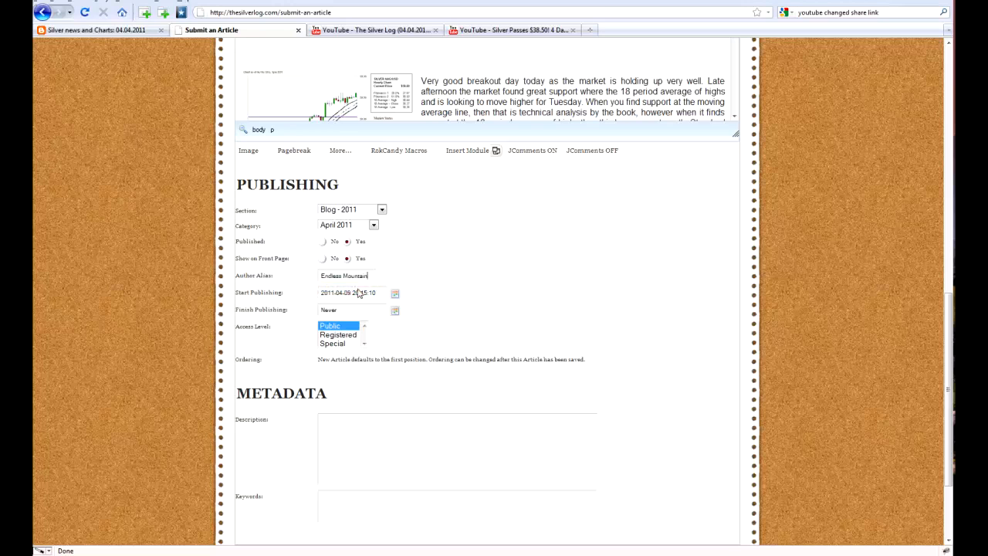
- Set the article's publishing start date to April 4, 2011 and its access level to Public
scroll(459, 282, down, 1)
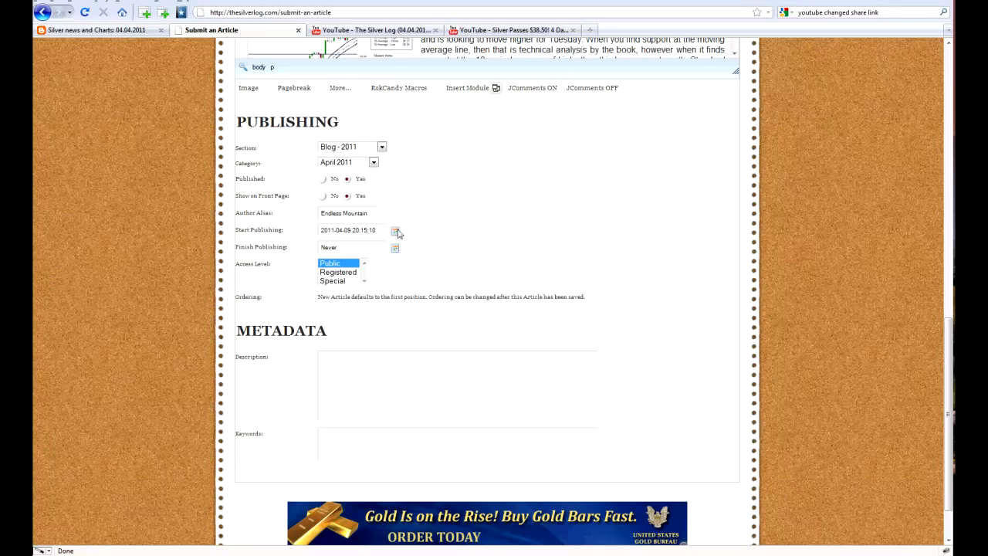
click(395, 232)
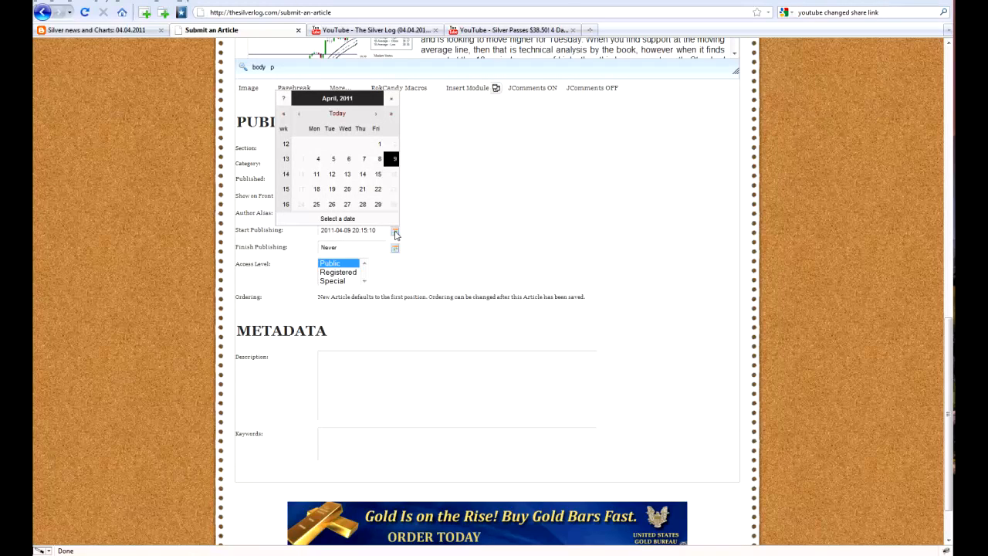
click(318, 159)
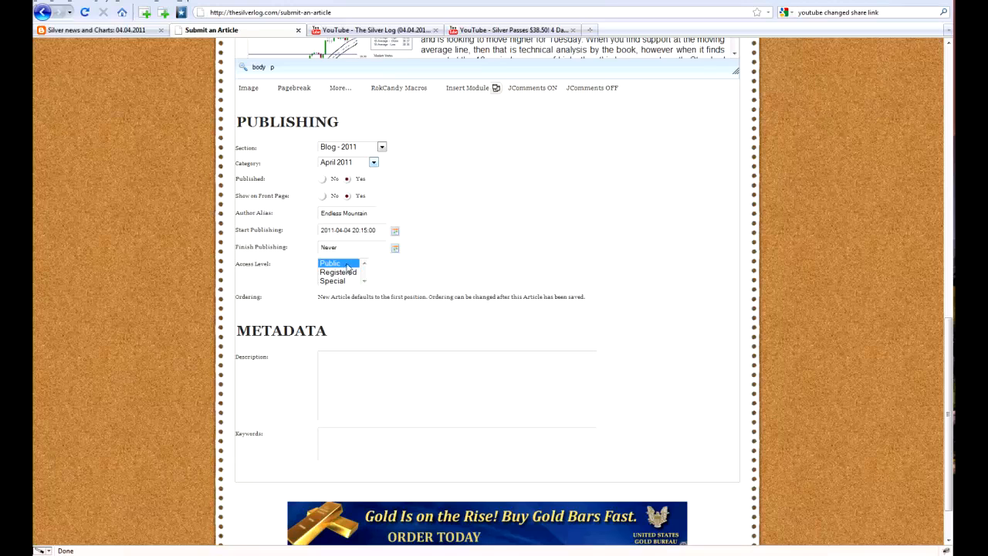
click(394, 231)
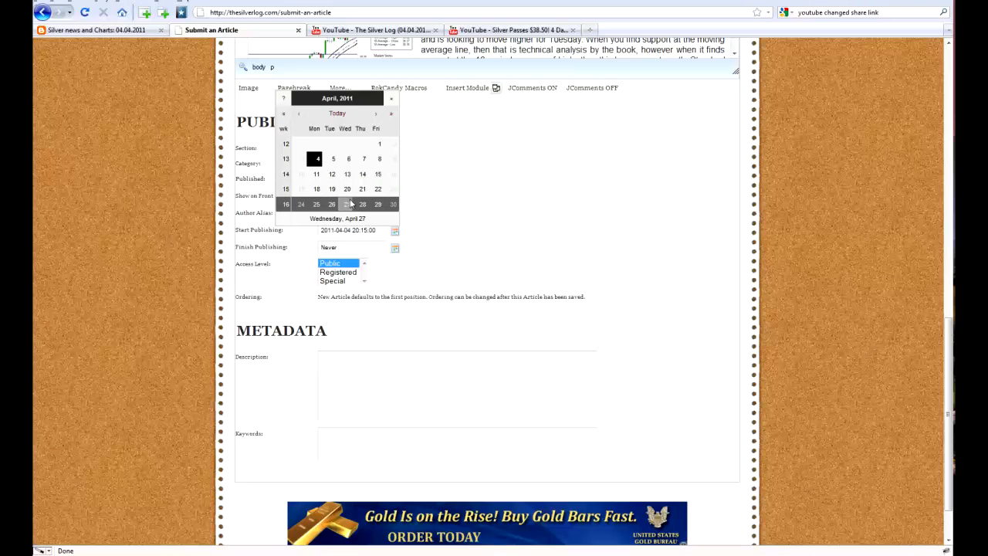
click(463, 229)
click(340, 264)
- Fill in the article metadata with the description "The Silver Log" and the keyword "Silver"
click(402, 373)
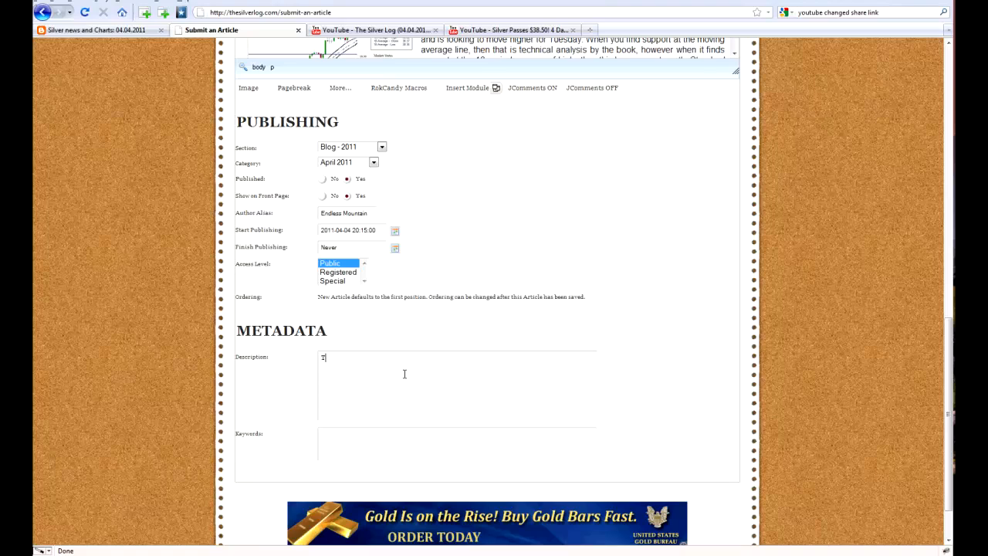
text(The Silver Log)
key(Tab)
text(Silver)
- Save the completed 04.04.2011 article
scroll(544, 357, down, 2)
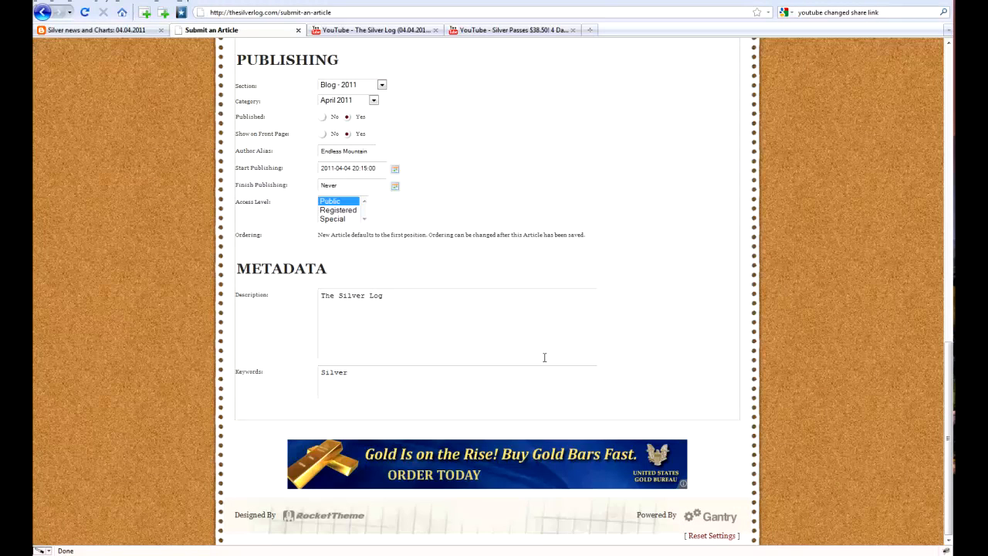
scroll(544, 357, up, 10)
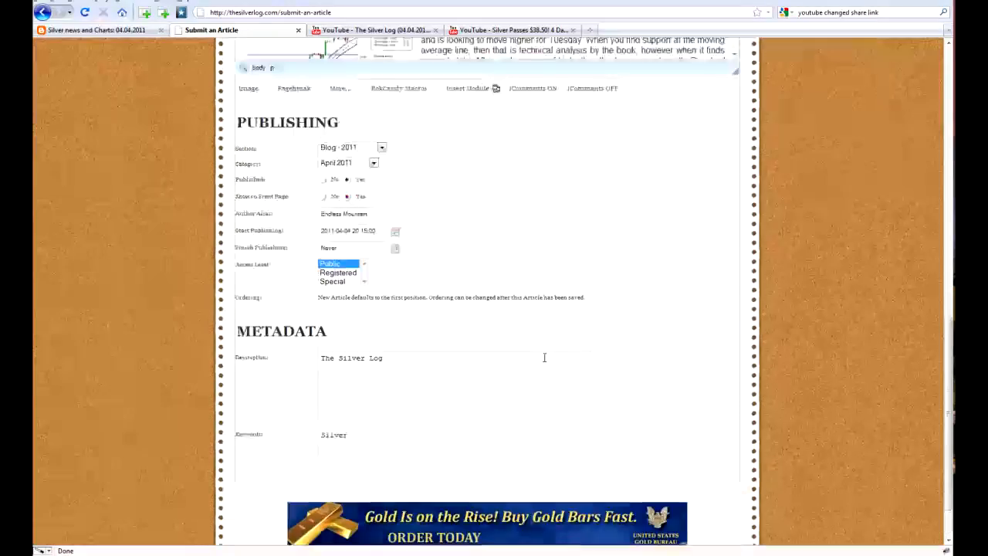
scroll(544, 357, up, 5)
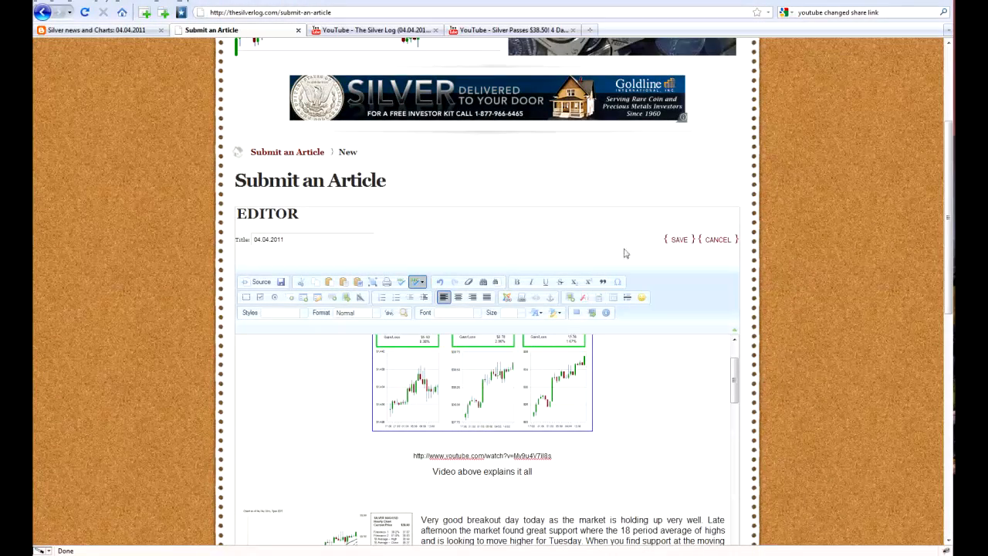
click(683, 241)
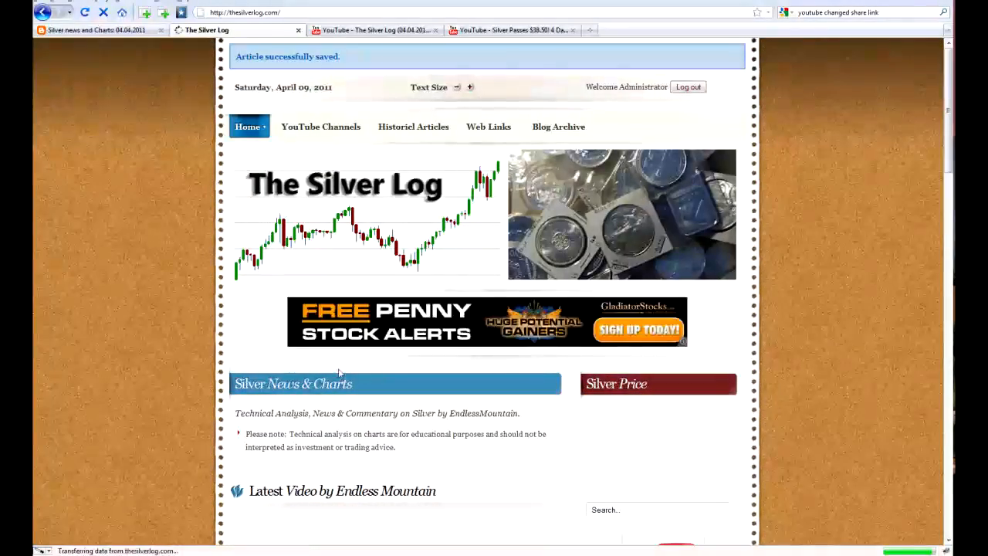
- Review the published 04.04.2011 article on the home page, including the enlarged intraday chart, the embedded video and the Read More link
scroll(167, 340, down, 2)
scroll(165, 327, down, 6)
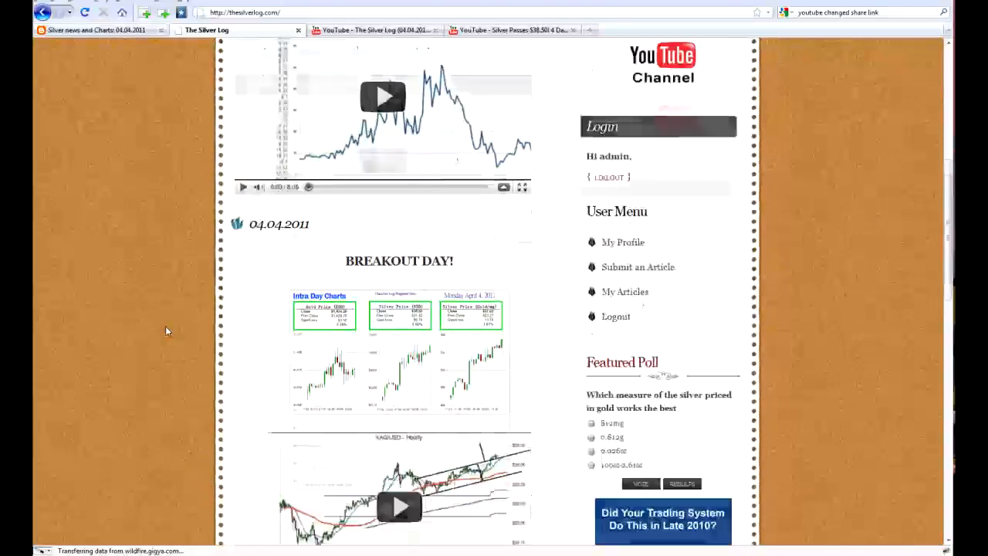
scroll(165, 330, down, 3)
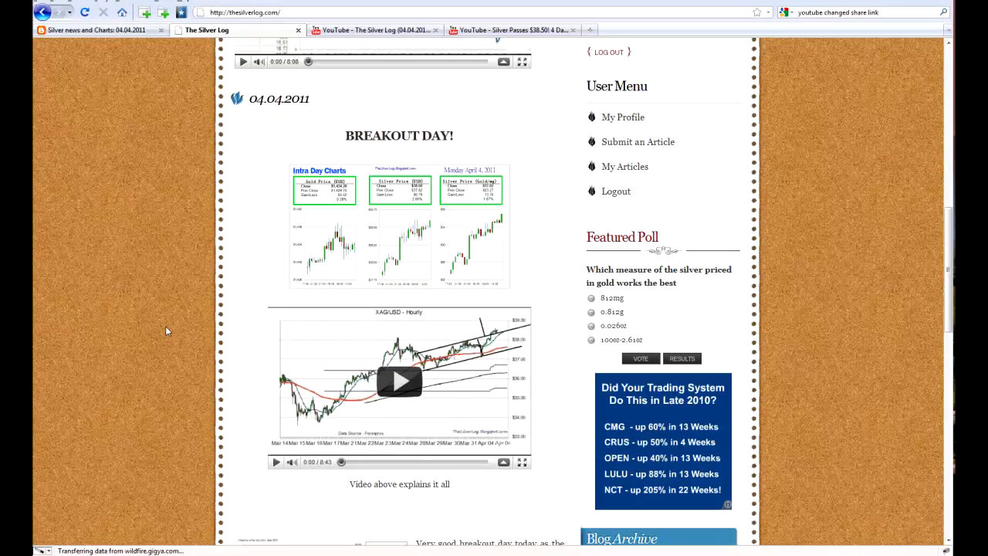
scroll(166, 330, down, 2)
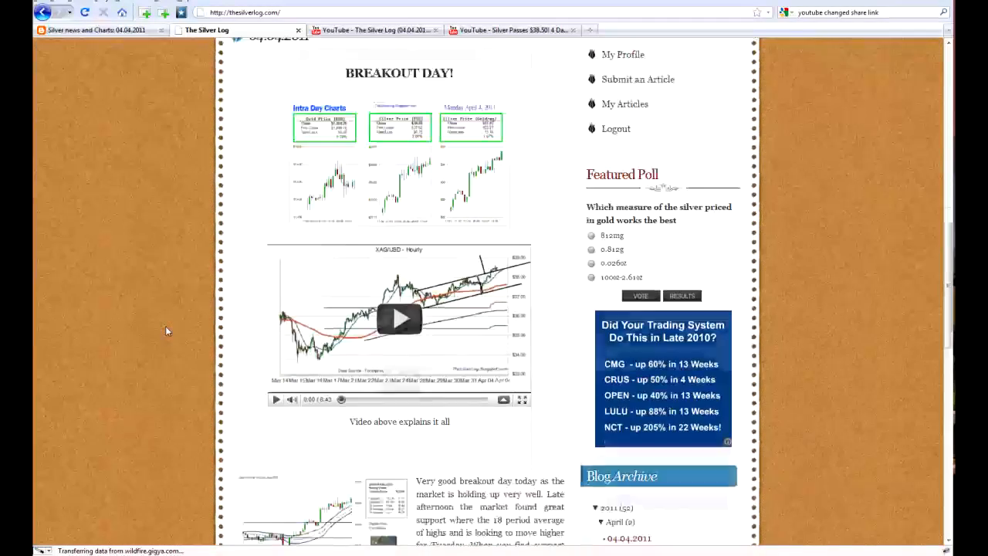
click(368, 179)
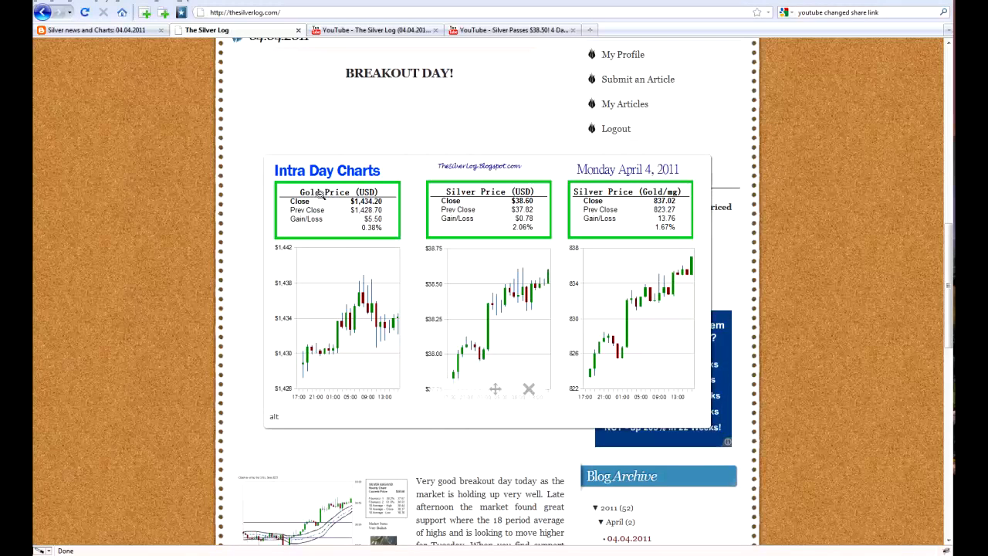
click(529, 395)
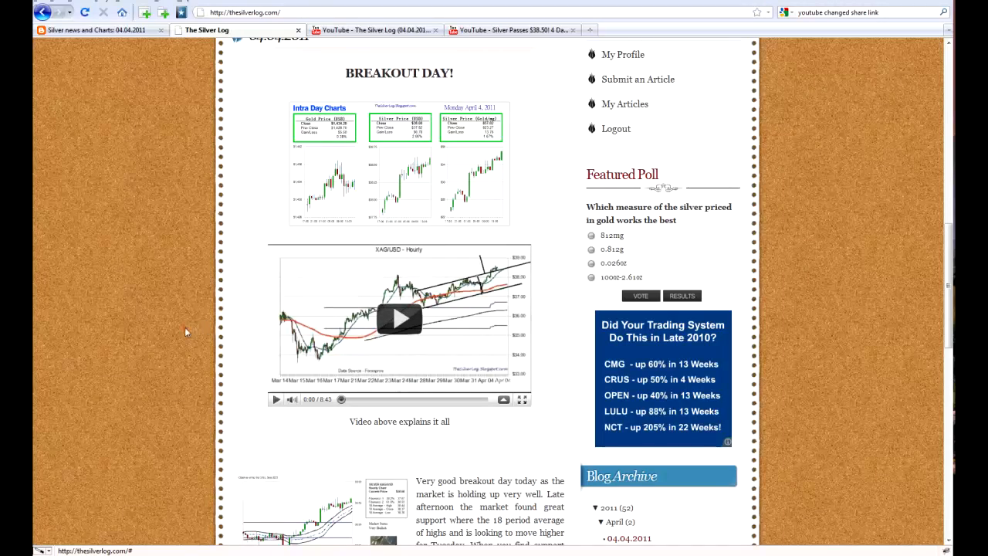
scroll(184, 326, down, 3)
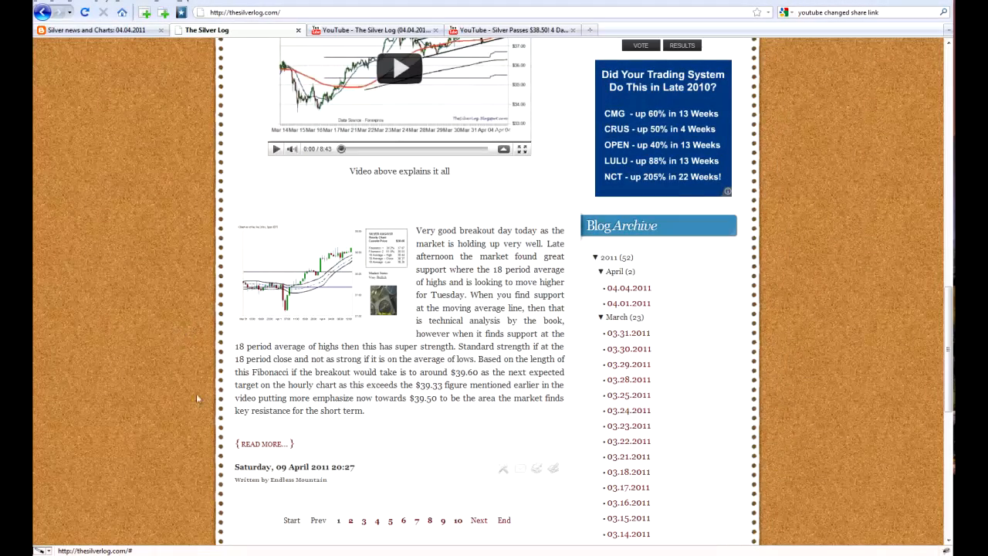
- Open the 04.04.2011 article for editing from the list of own articles
scroll(112, 382, up, 5)
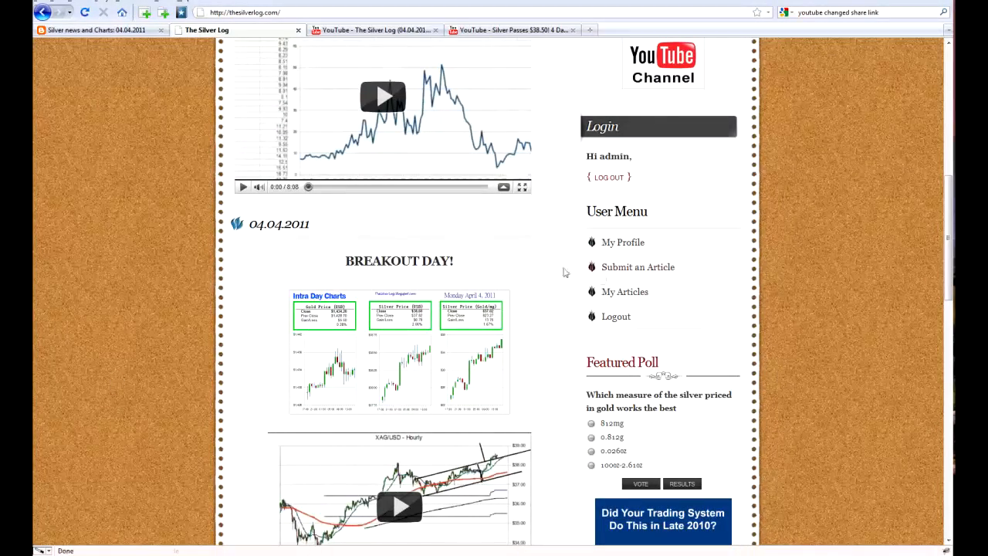
click(638, 298)
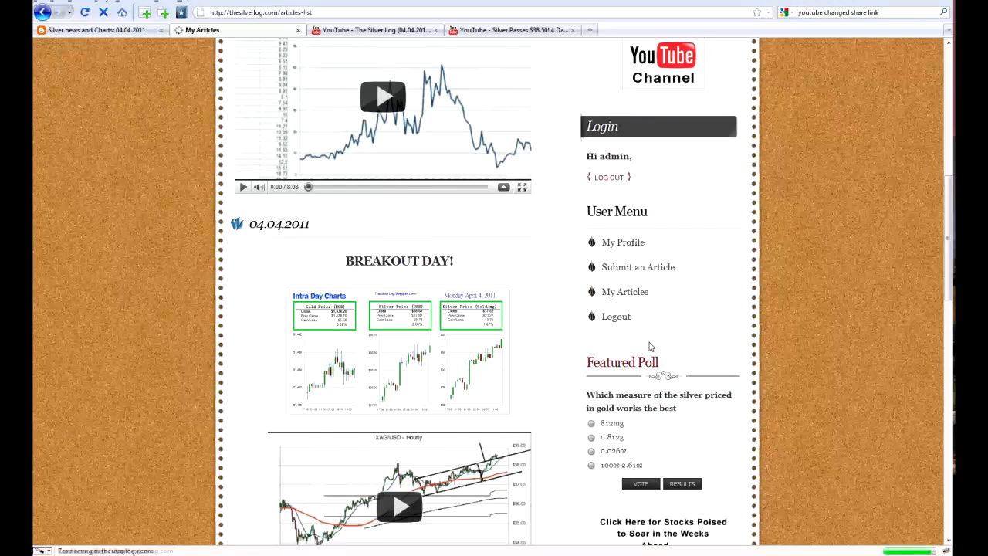
scroll(628, 358, down, 4)
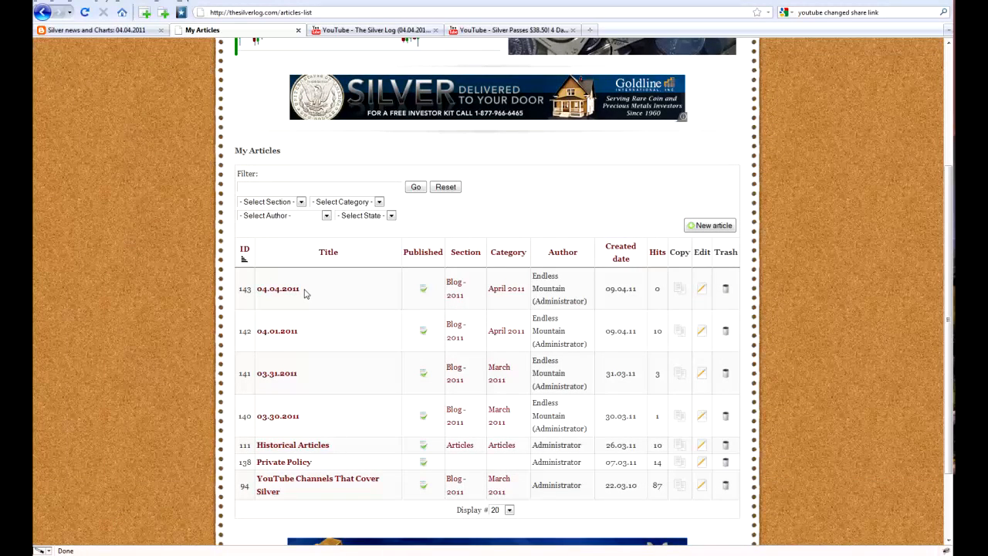
click(702, 290)
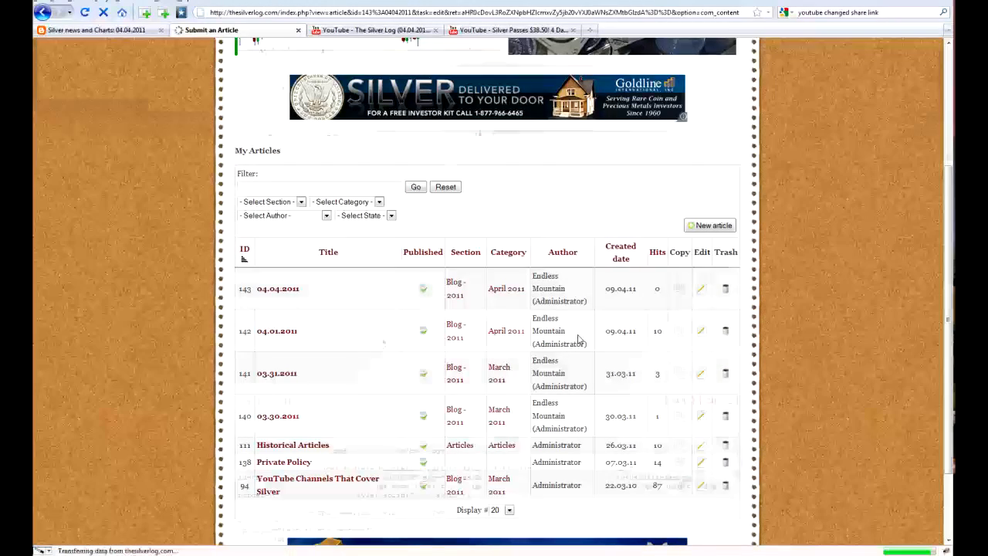
scroll(518, 382, down, 4)
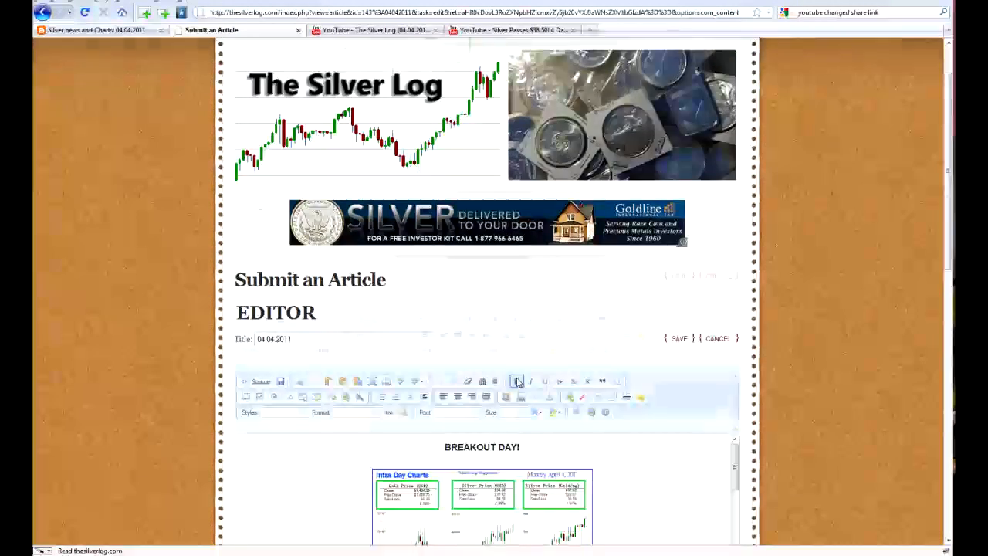